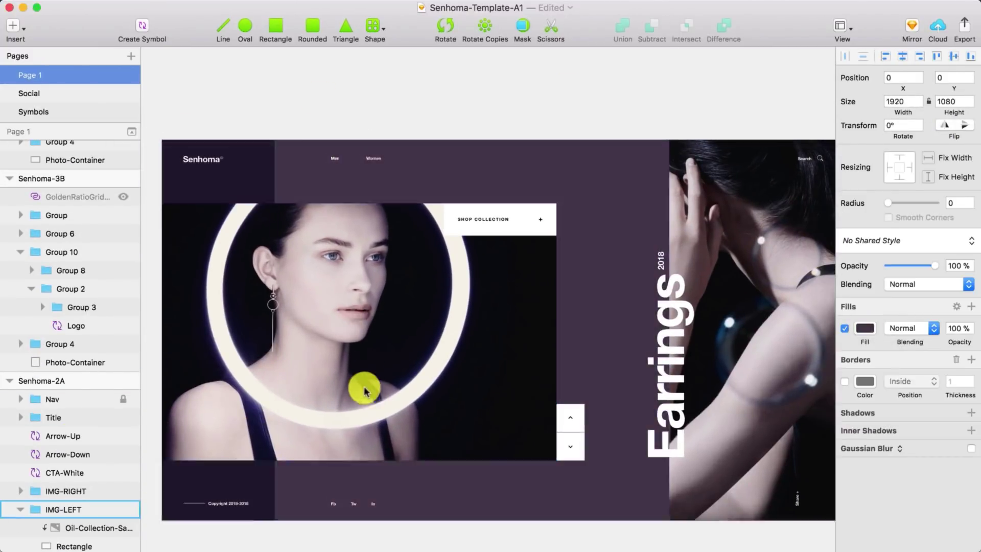
# Launch Principle from Spotlight search.
pyautogui.hotkey('ctrl', 'Up')
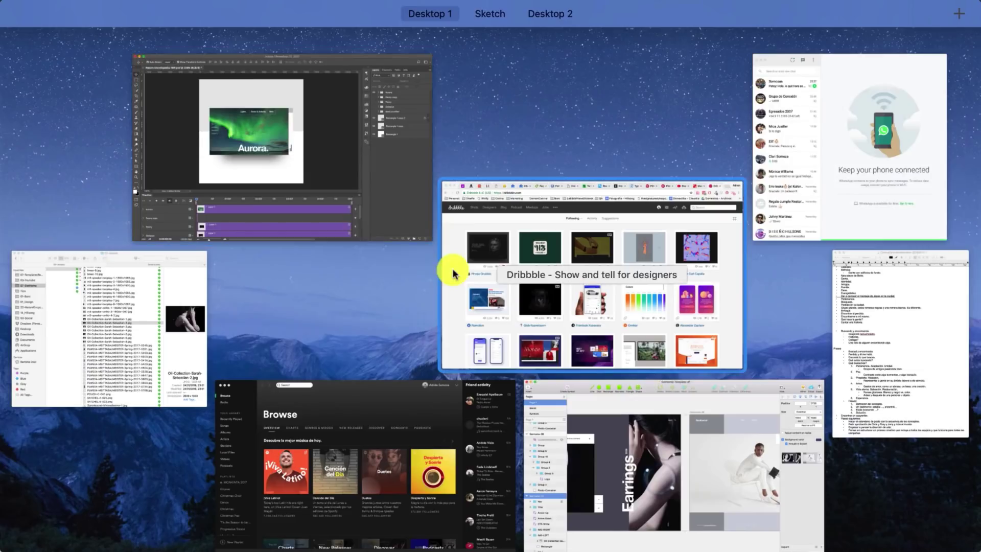
pyautogui.click(449, 267)
pyautogui.press('super+space')
pyautogui.write('pr')
pyautogui.press('Return')
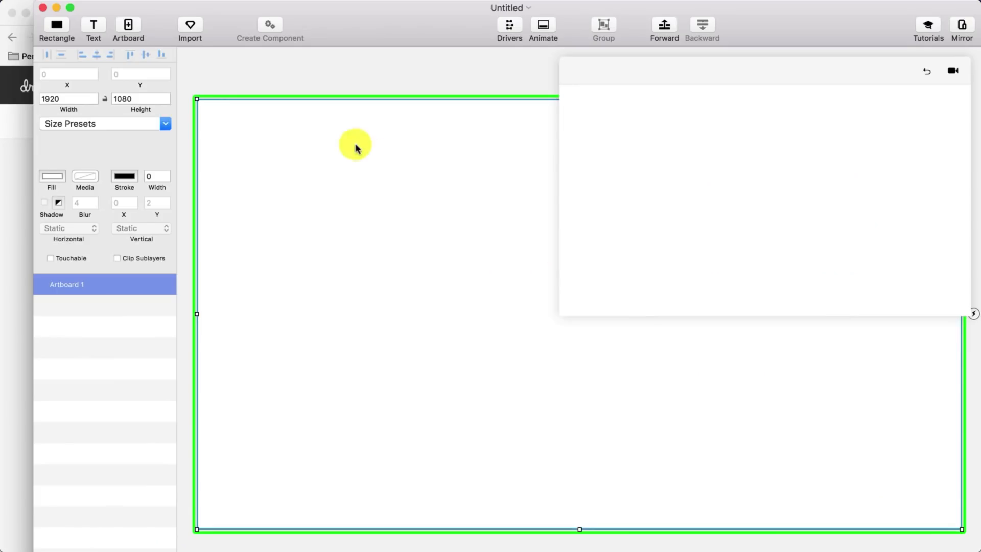
# Import the open Sketch lookbook artboards and bring up the preview playback options.
pyautogui.press('super+i')
pyautogui.click(627, 128)
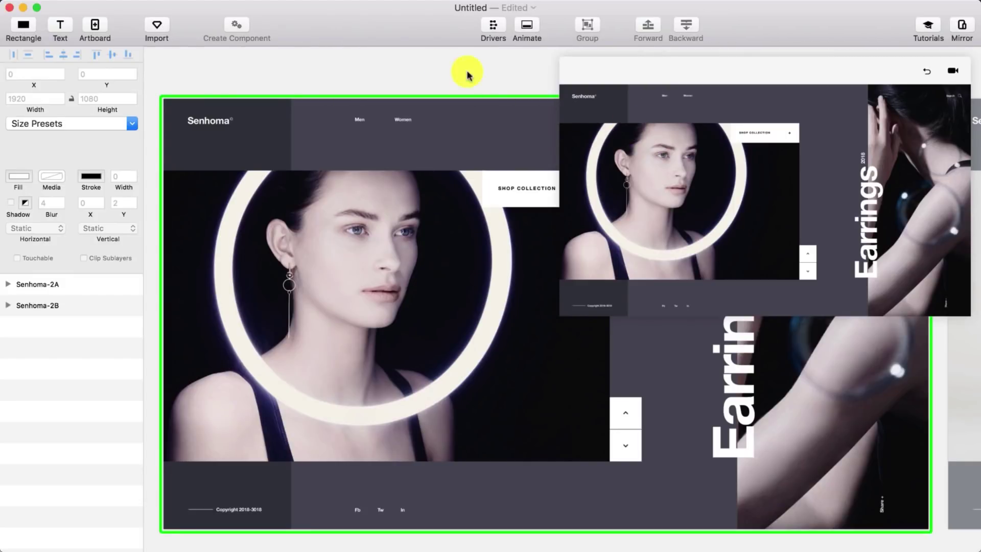
pyautogui.click(244, 7)
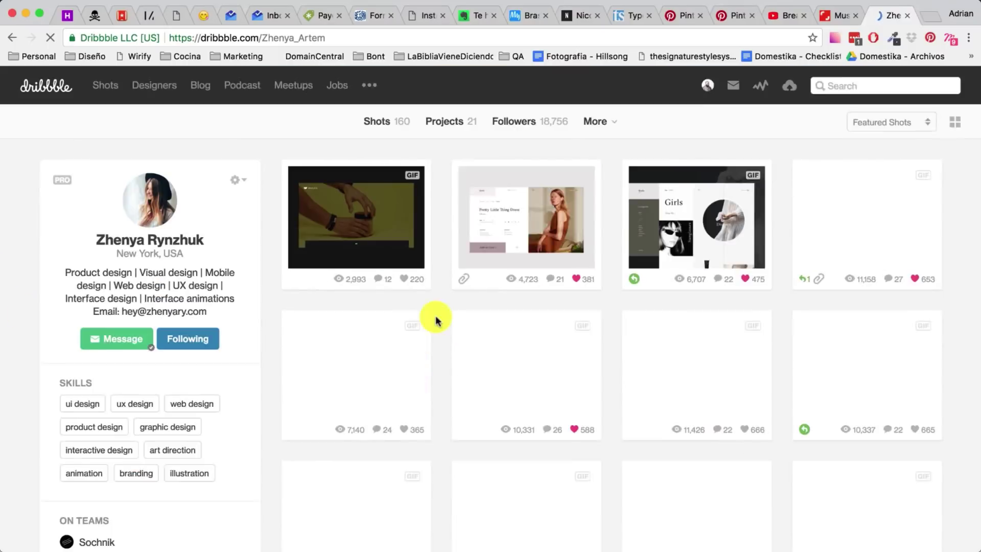
# Inspect the photo masks on both slides and select the copied Mask-IMG-RIGHT-2 2 side photo layer.
pyautogui.scroll(-8, 439, 319)
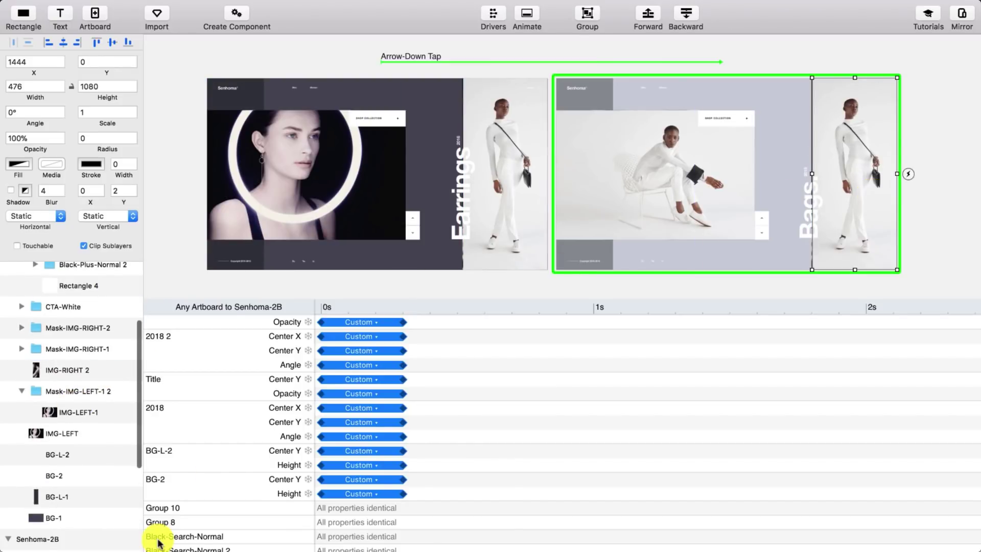
pyautogui.scroll(-5, 87, 534)
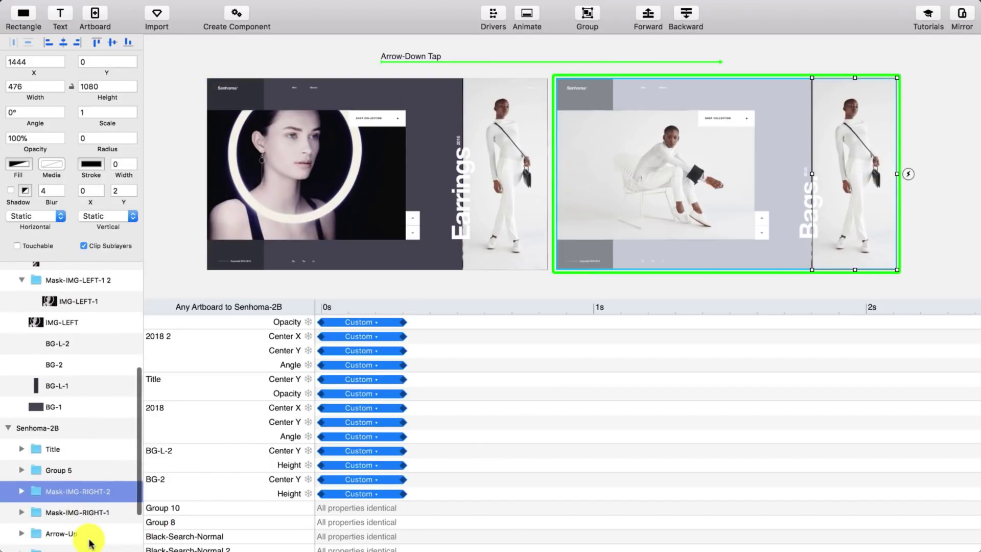
pyautogui.click(93, 512)
pyautogui.click(262, 208)
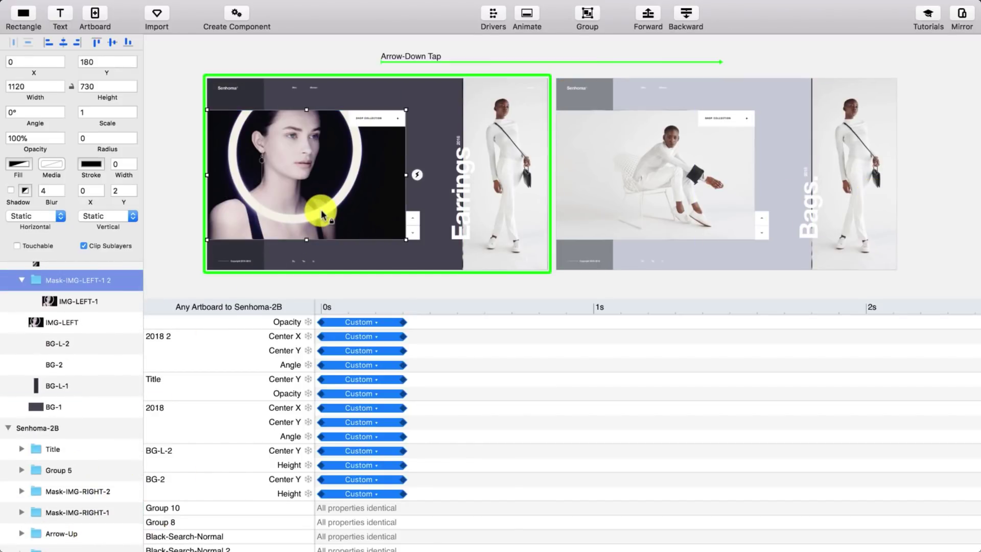
pyautogui.press('Right')
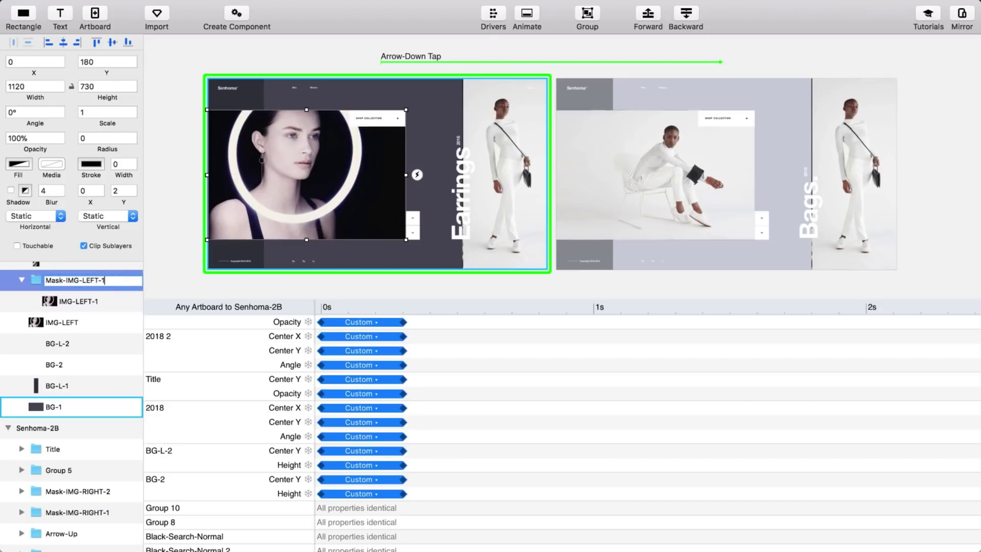
pyautogui.click(623, 179)
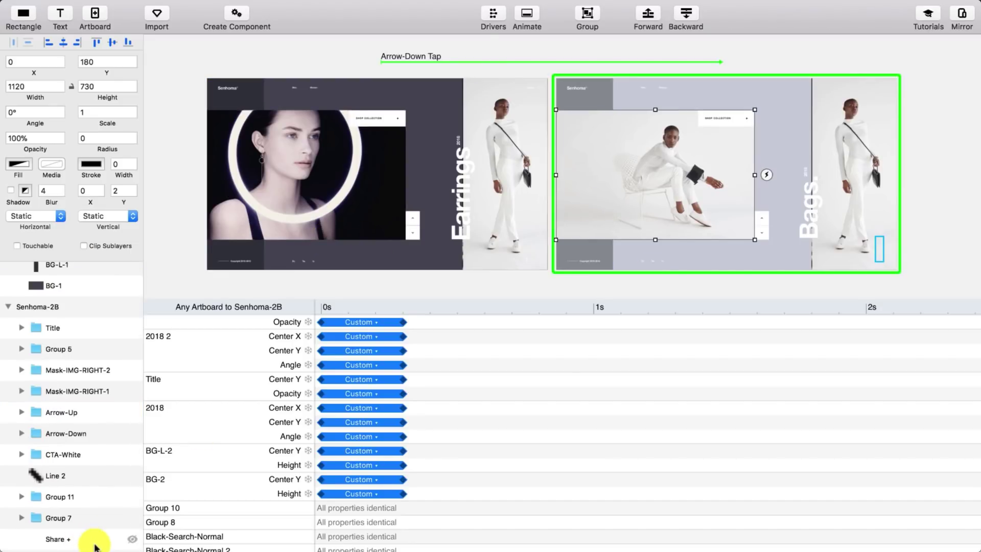
pyautogui.scroll(-3, 102, 544)
pyautogui.scroll(-2, 97, 541)
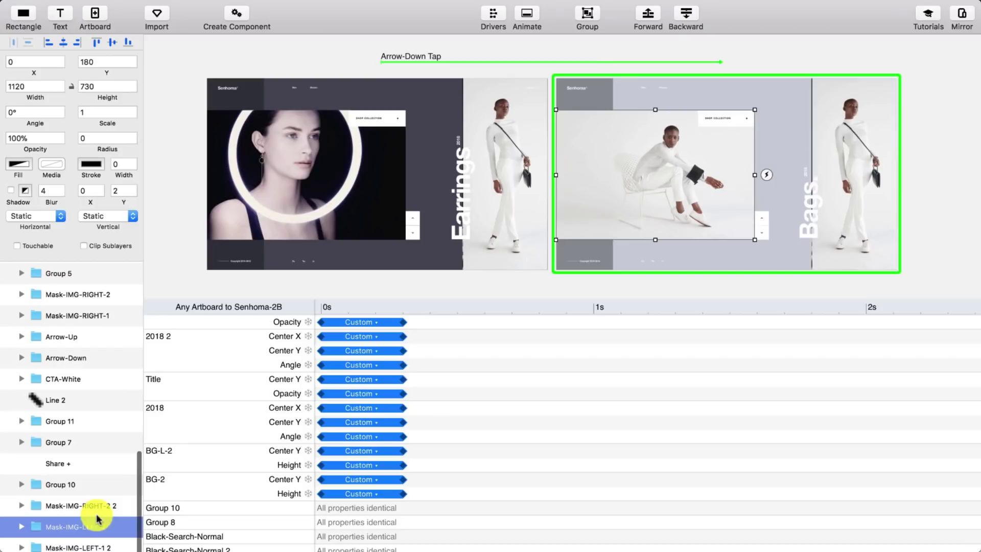
pyautogui.click(102, 506)
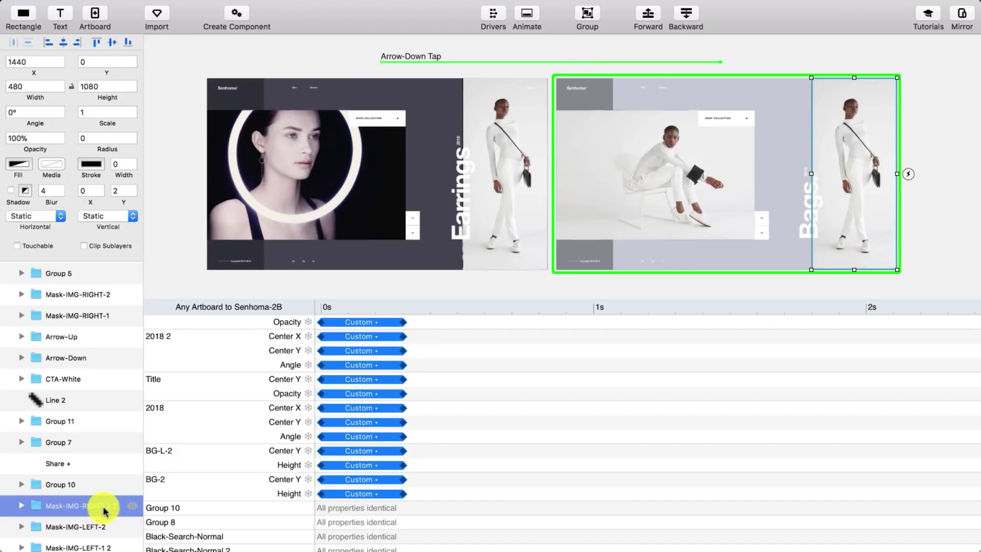
pyautogui.scroll(4, 104, 511)
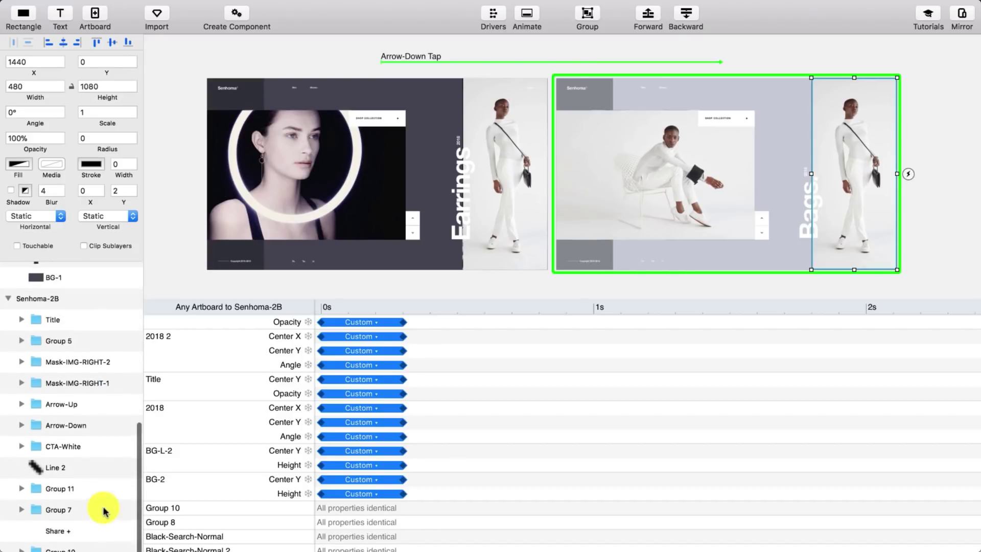
# Squash the copied Bags side photo mask down to reveal the earrings photo.
pyautogui.click(342, 161)
pyautogui.scroll(5, 565, 120)
pyautogui.scroll(-5, 744, 252)
pyautogui.click(920, 51)
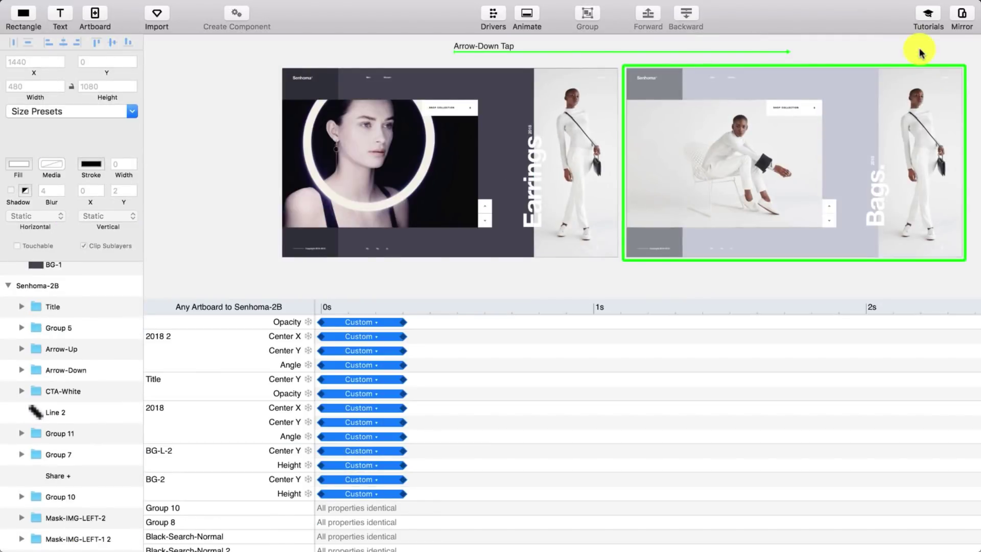
pyautogui.click(576, 62)
pyautogui.moveTo(575, 62); pyautogui.dragTo(566, 253)
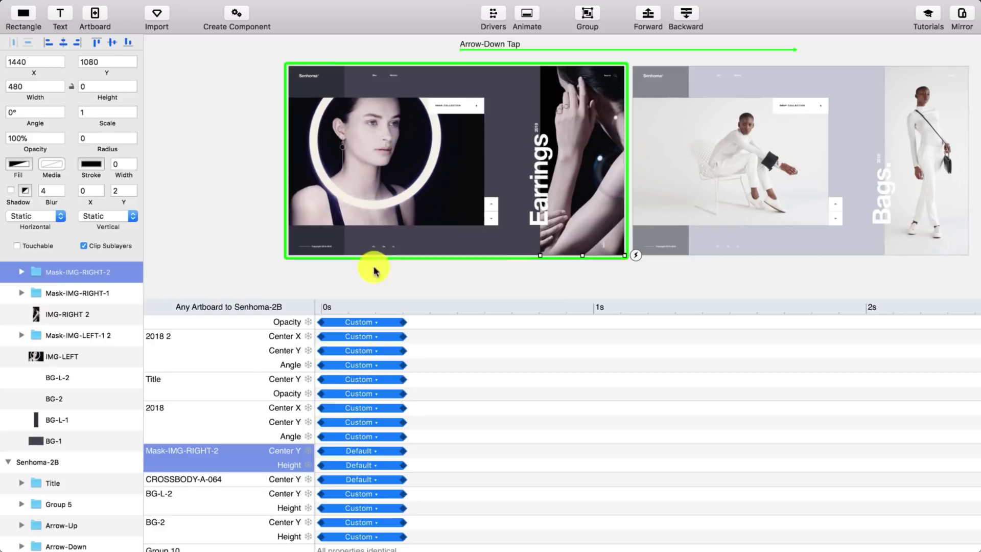
# Scale the CROSSBODY-A-064 photo inside Mask-IMG-RIGHT-2 up to 1.2.
pyautogui.click(21, 272)
pyautogui.click(66, 290)
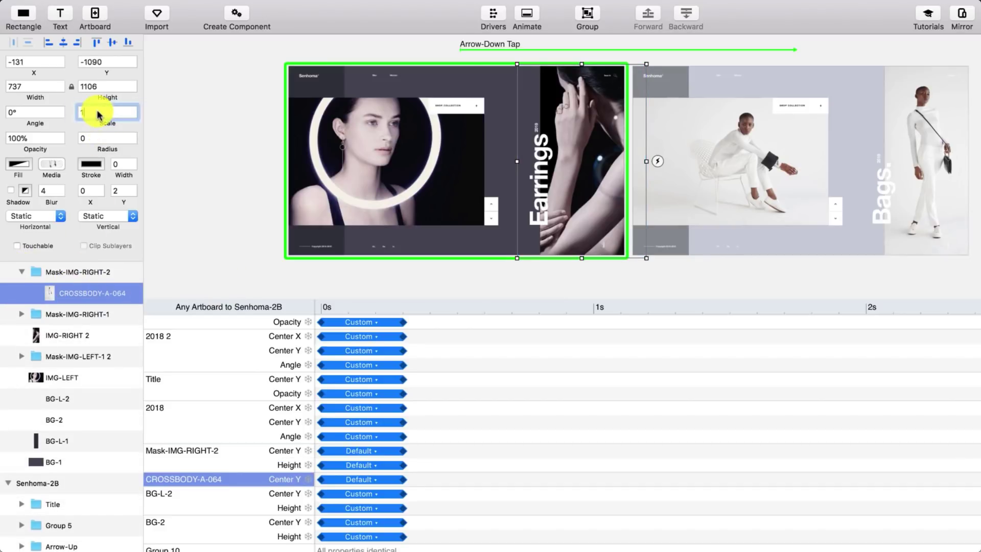
pyautogui.write('1.1')
pyautogui.press('Return')
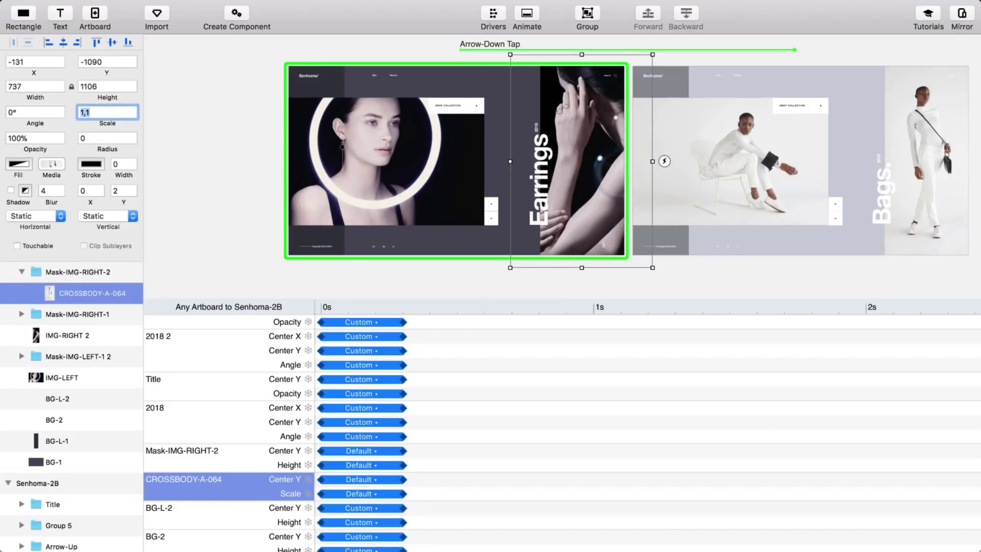
pyautogui.press('Return')
pyautogui.click(551, 289)
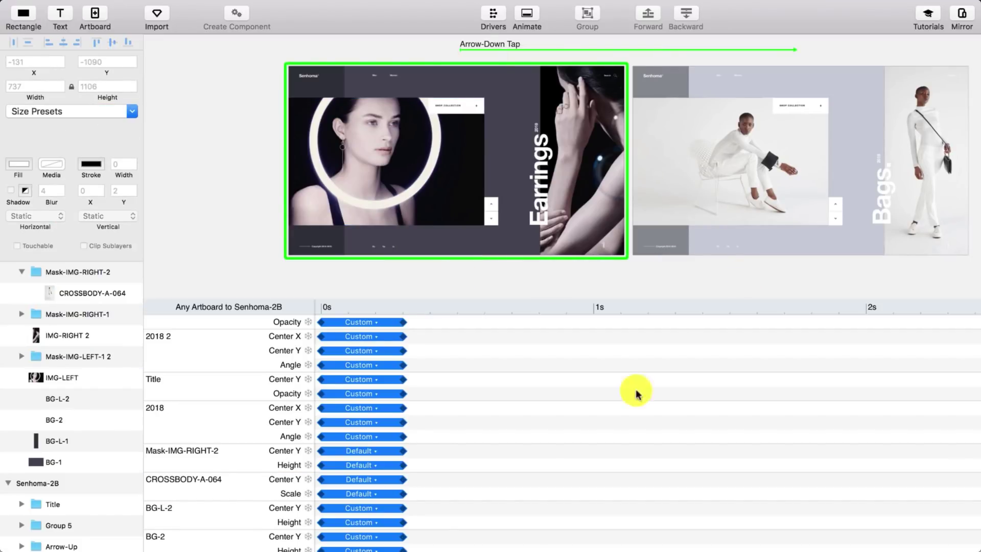
# Copy the Bags main photo into the Earrings slide and trim the extra 2 from its mask name.
pyautogui.click(419, 157)
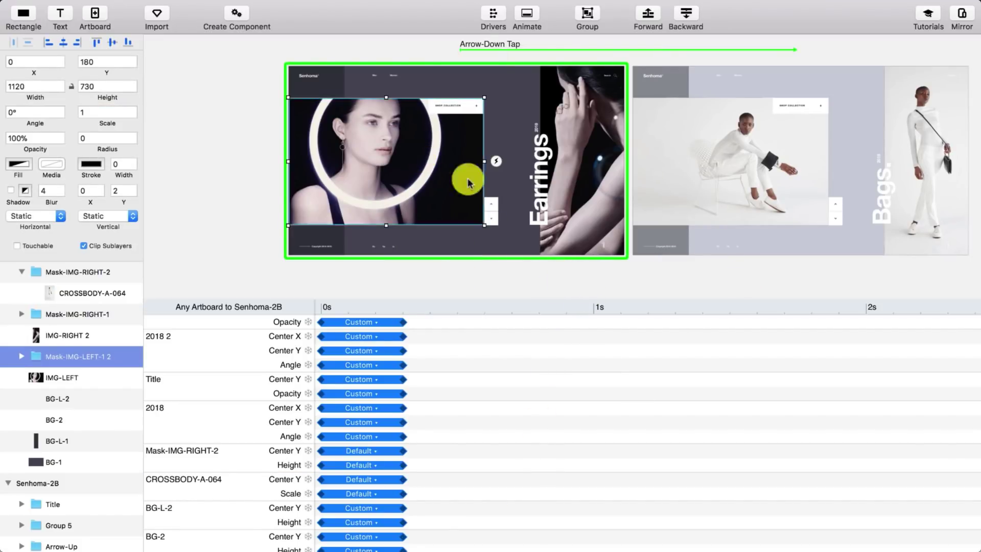
pyautogui.click(704, 187)
pyautogui.press('super+c')
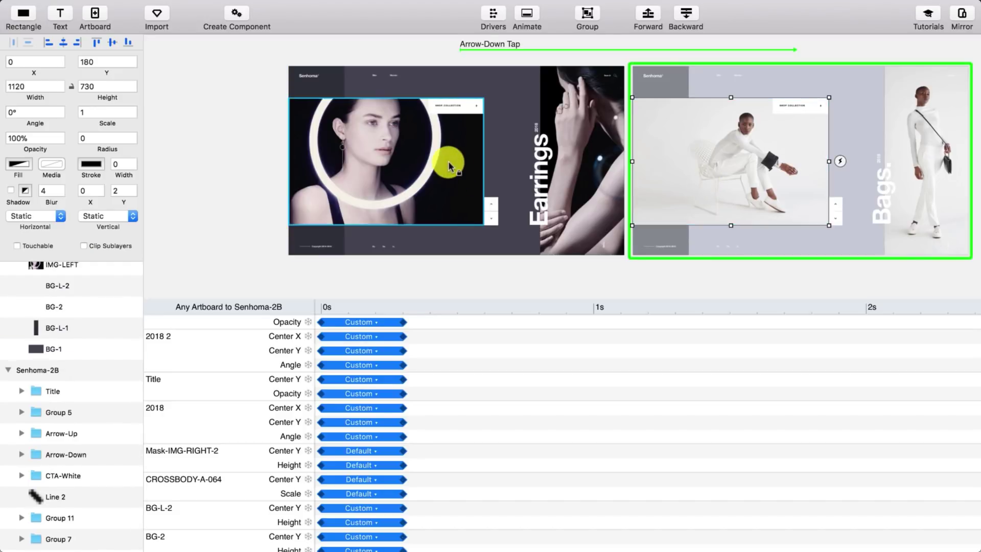
pyautogui.click(449, 160)
pyautogui.press('super+v')
pyautogui.doubleClick(81, 293)
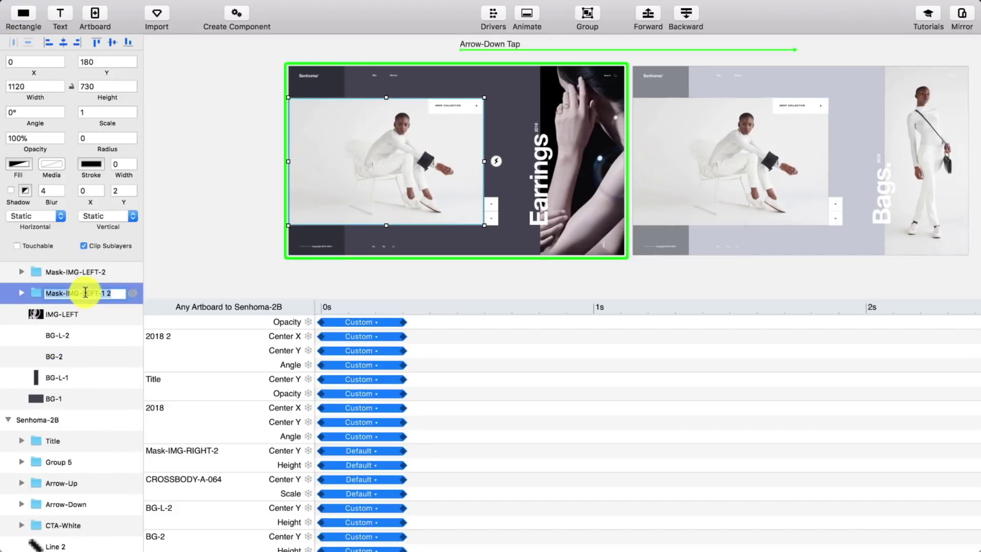
pyautogui.press('BackSpace')
pyautogui.press('BackSpace')
# Delete the old IMG-LEFT photo from the Mask-IMG-LEFT-1 group.
pyautogui.click(77, 314)
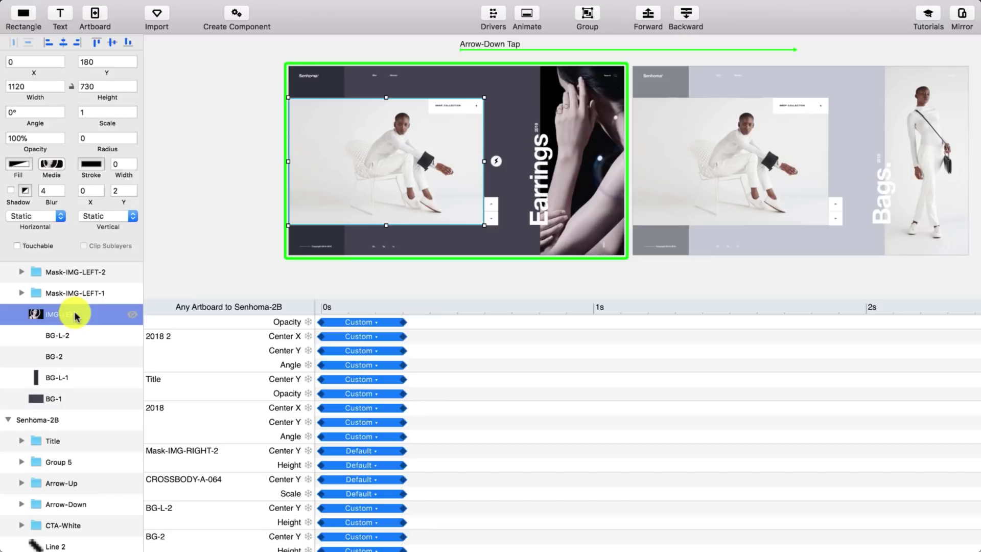
pyautogui.click(21, 292)
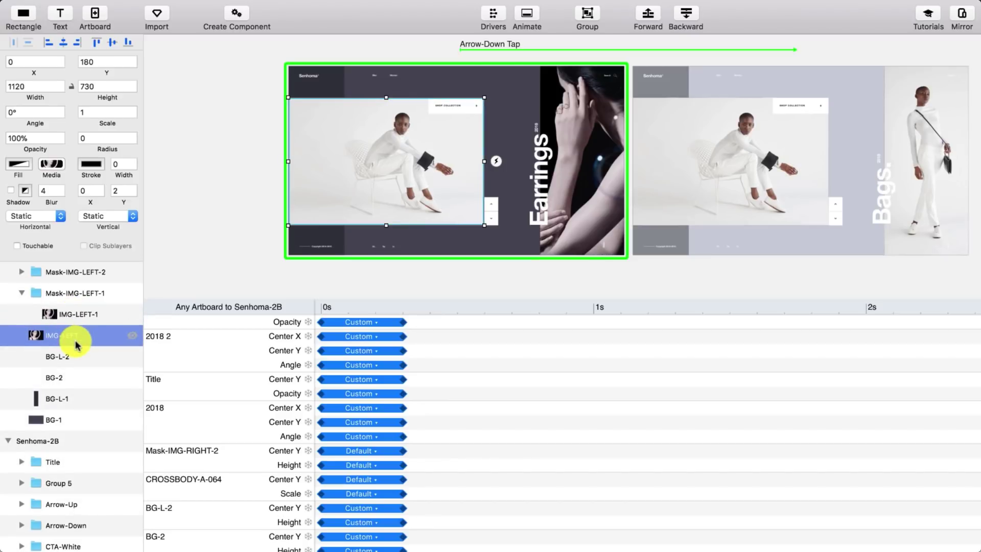
pyautogui.press('BackSpace')
pyautogui.click(81, 314)
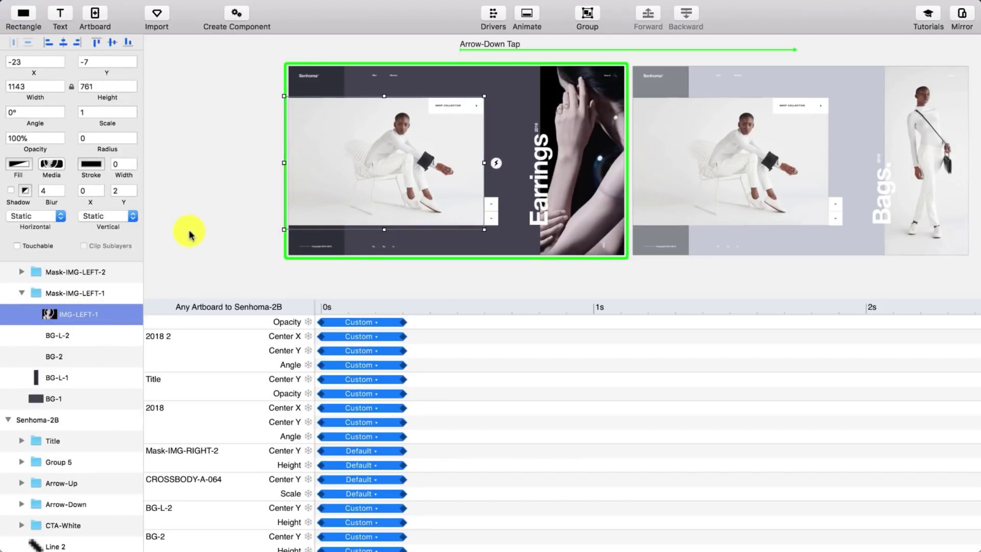
pyautogui.click(21, 294)
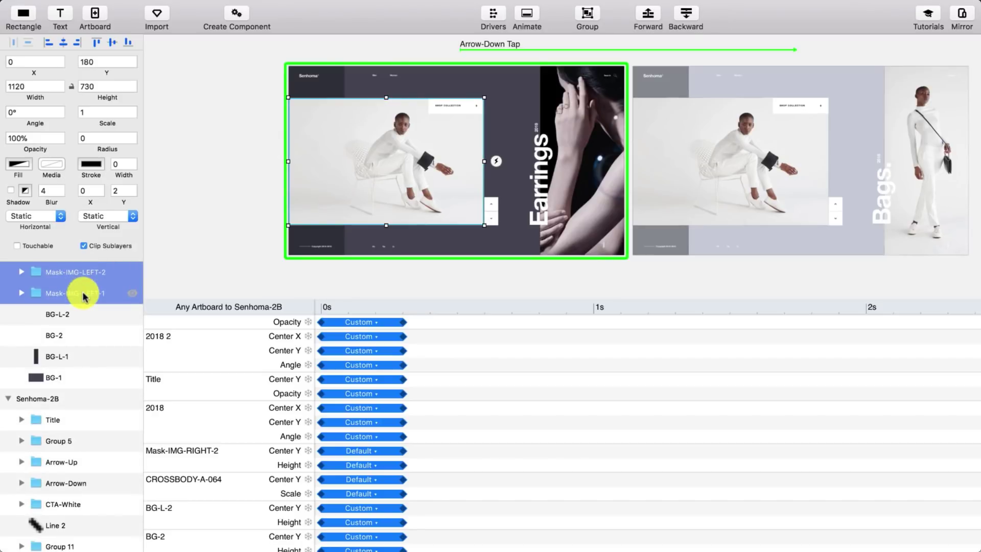
# Make the pasted Bags photo's mask clip its contents and collapse it to its bottom edge.
pyautogui.click(723, 175)
pyautogui.scroll(-5, 61, 506)
pyautogui.click(61, 506)
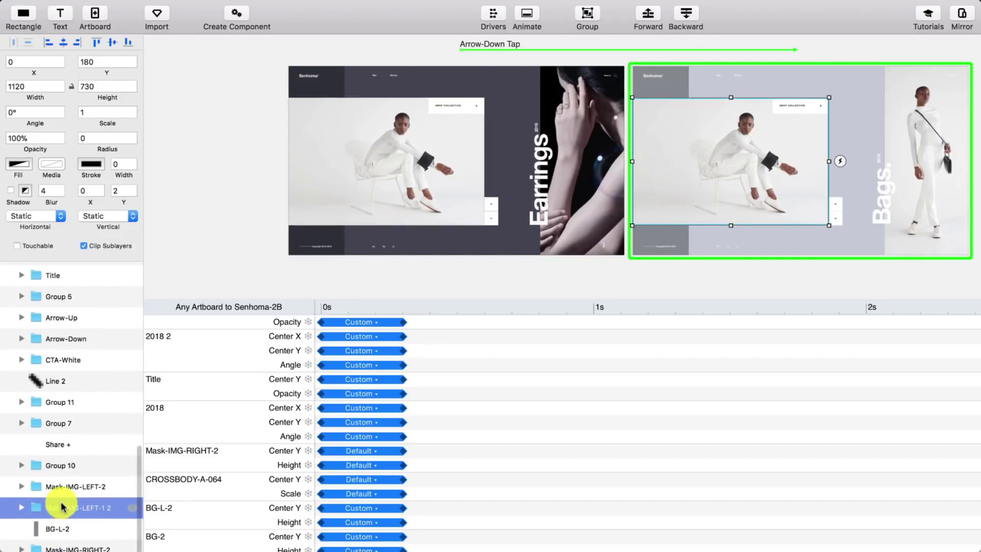
pyautogui.keyDown('shift'); pyautogui.click(64, 492); pyautogui.keyUp('shift')
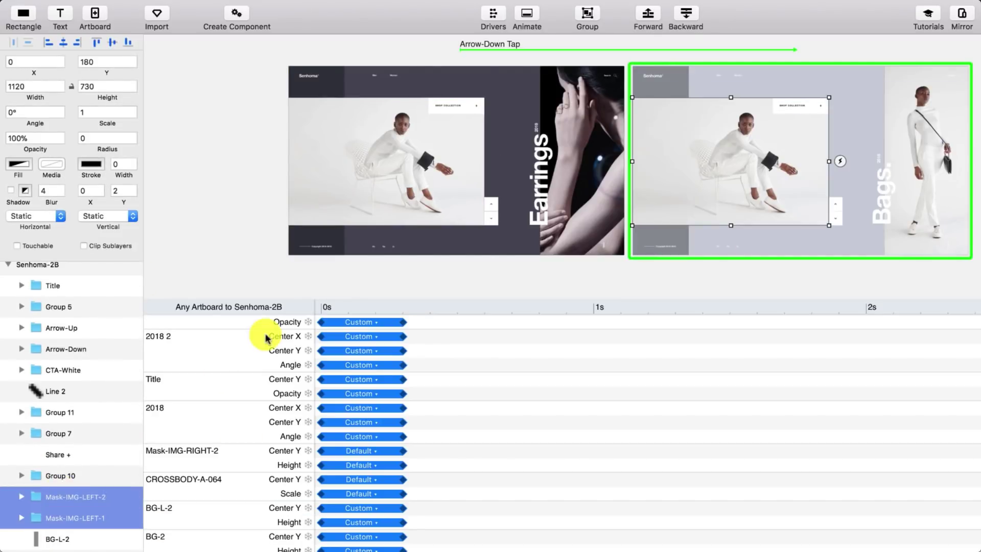
pyautogui.click(648, 272)
pyautogui.click(478, 213)
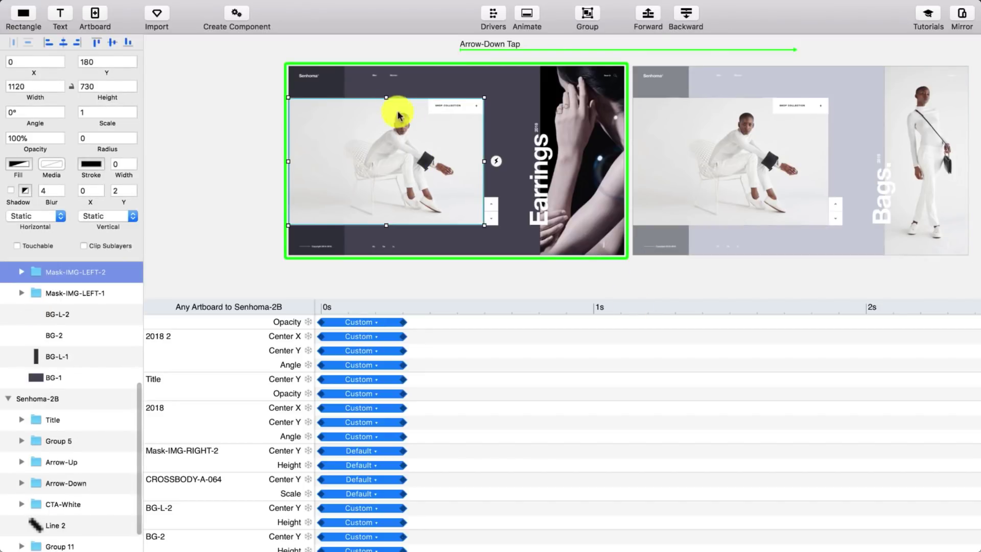
pyautogui.click(100, 250)
pyautogui.moveTo(390, 105); pyautogui.dragTo(388, 223)
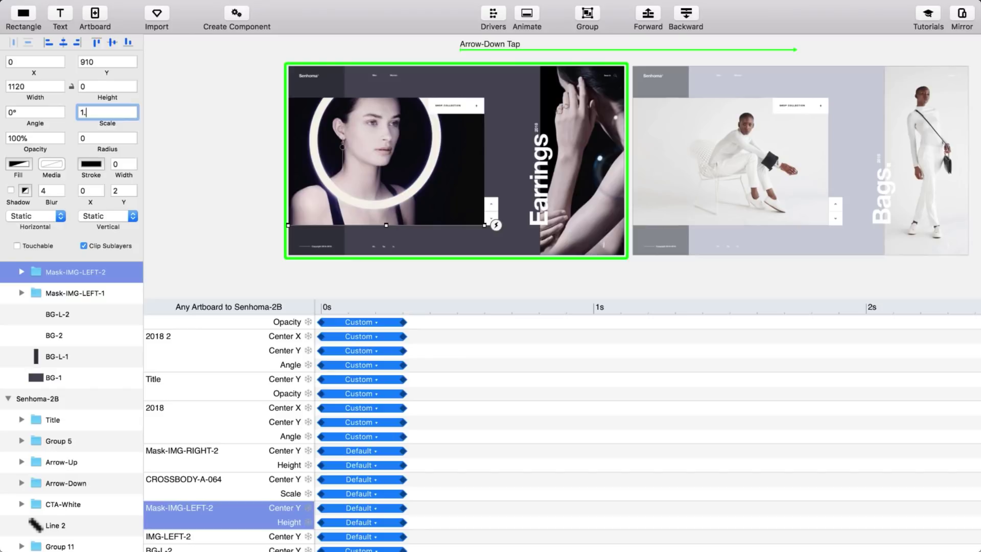
pyautogui.click(405, 295)
# Give the right mask's move a custom 0.9, 0, 0.1, 1 easing curve.
pyautogui.moveTo(405, 299); pyautogui.dragTo(396, 127)
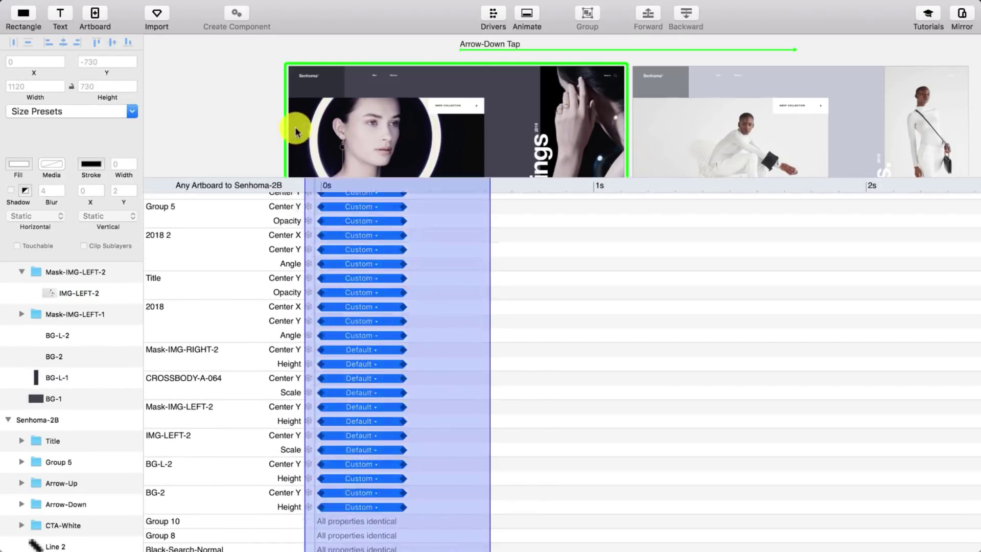
pyautogui.scroll(-8, 449, 427)
pyautogui.scroll(8, 449, 427)
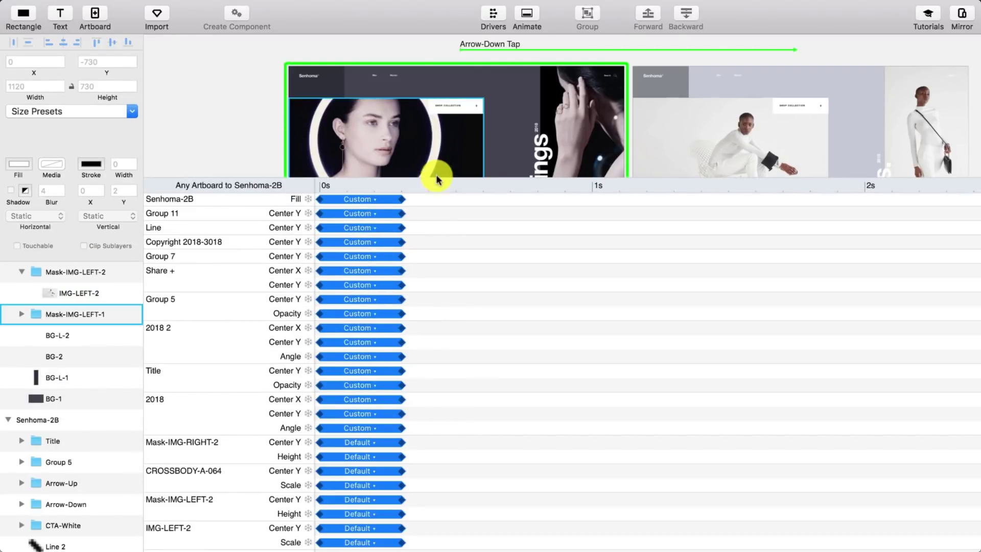
pyautogui.moveTo(438, 179); pyautogui.dragTo(440, 53)
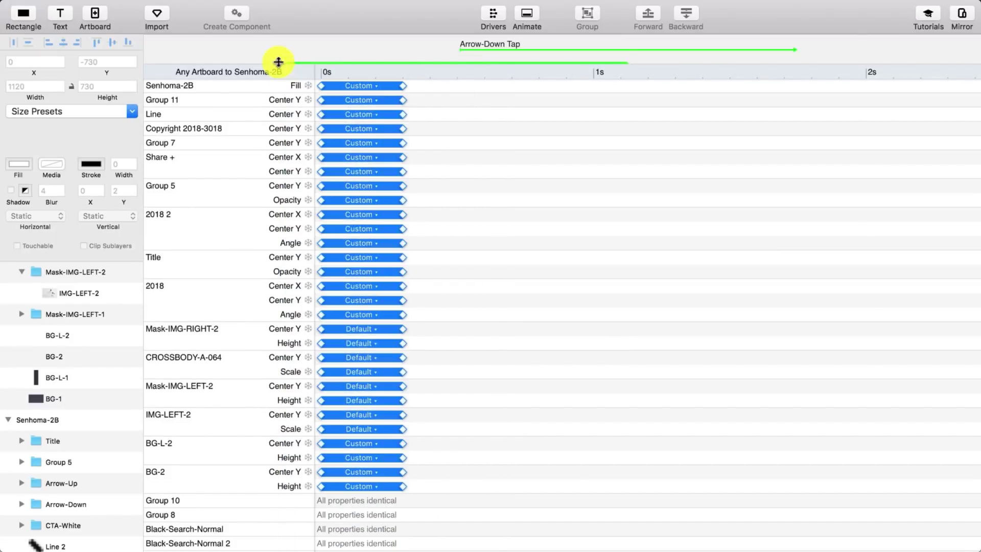
pyautogui.click(374, 328)
pyautogui.write('0.9')
pyautogui.press('Tab')
pyautogui.write('0')
pyautogui.press('Tab')
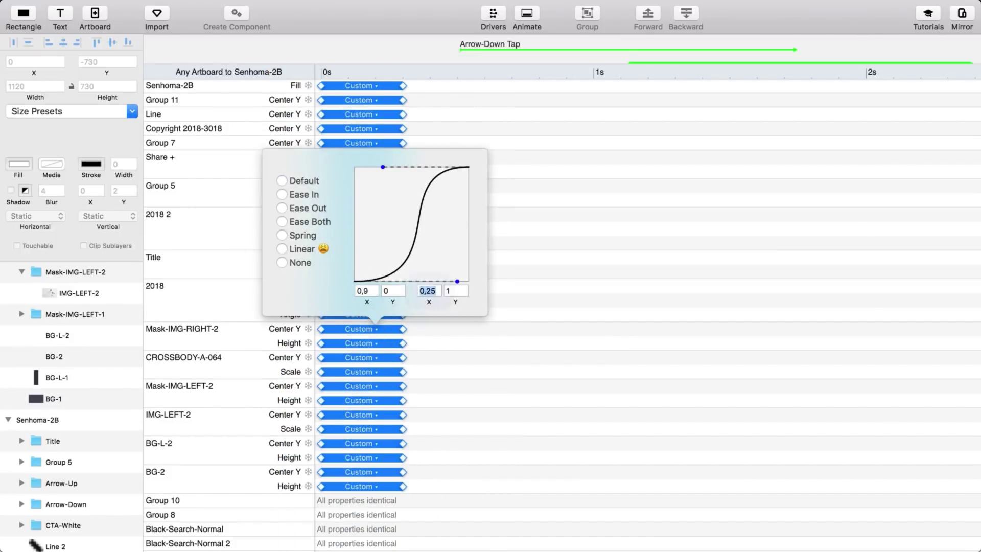
pyautogui.write('0.1')
pyautogui.click(438, 389)
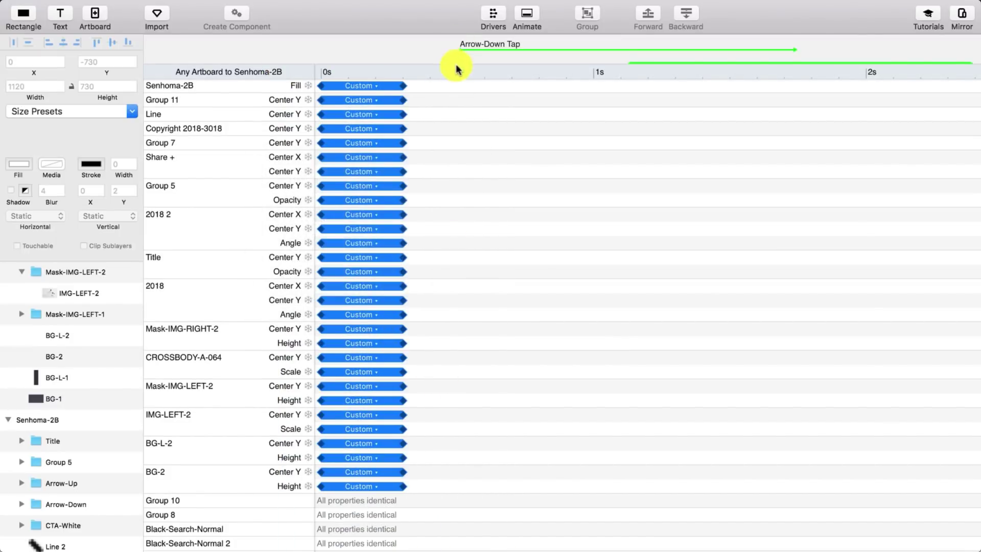
# Preview the Earrings-to-Bags slide change with the new easing.
pyautogui.moveTo(455, 65); pyautogui.dragTo(444, 464)
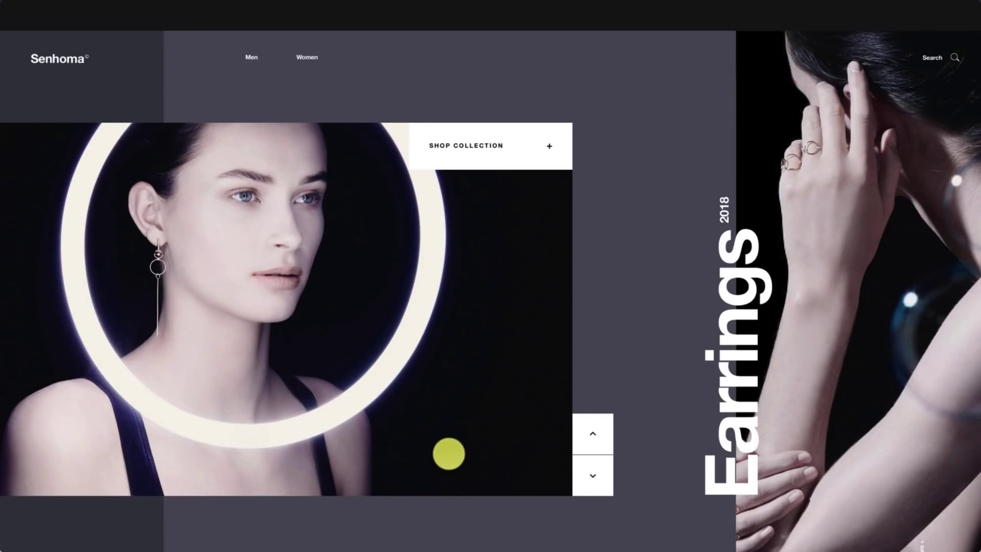
pyautogui.click(592, 474)
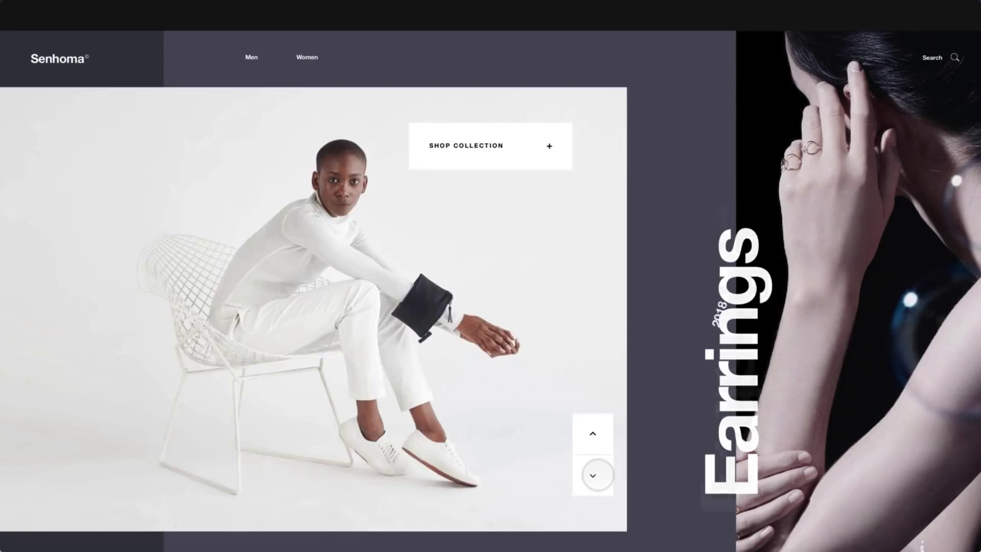
pyautogui.click(597, 475)
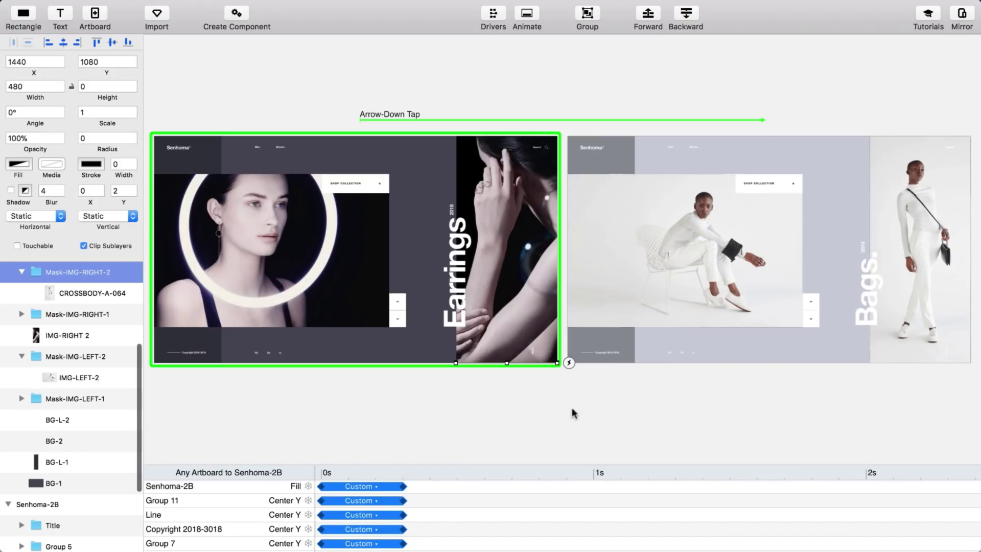
pyautogui.click(936, 232)
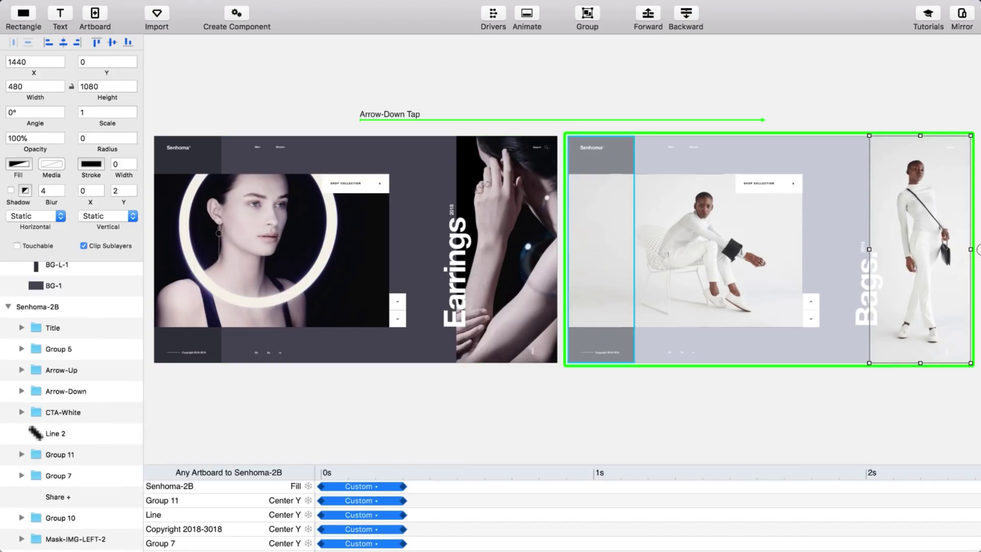
# Lengthen Mask-IMG-LEFT-2's Center Y and Height animations to about 0.6 s.
pyautogui.scroll(-3, 71, 434)
pyautogui.doubleClick(203, 473)
pyautogui.click(203, 478)
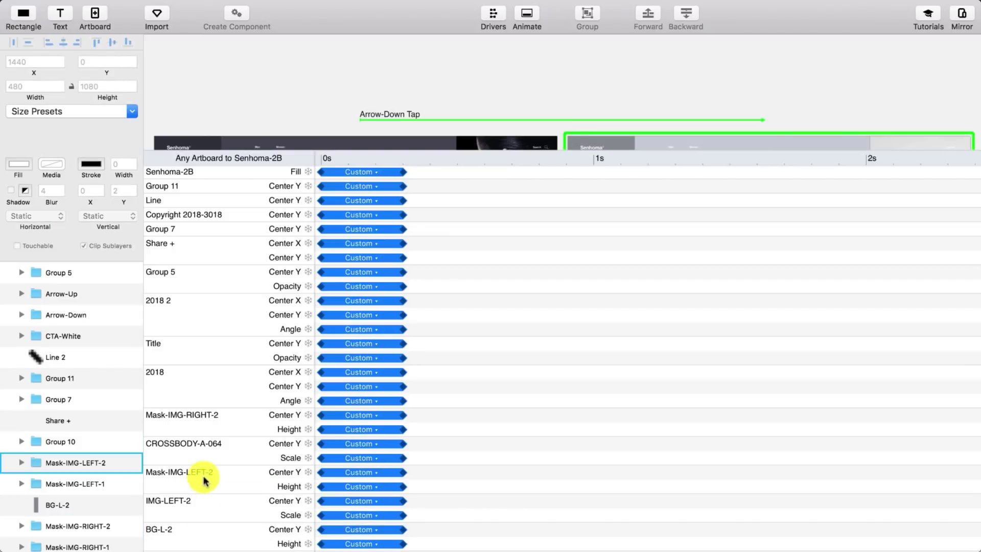
pyautogui.click(203, 480)
pyautogui.moveTo(398, 467); pyautogui.dragTo(470, 470)
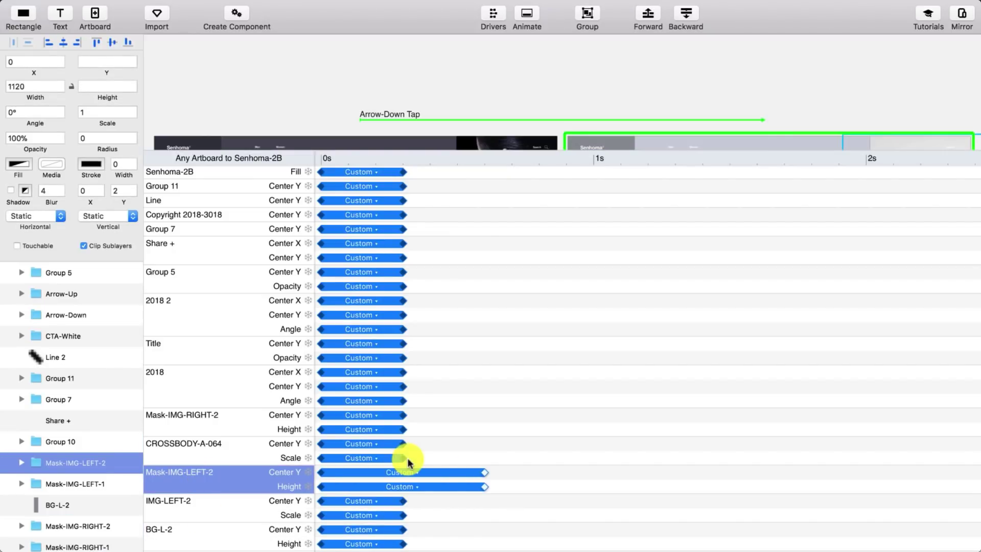
pyautogui.press('space')
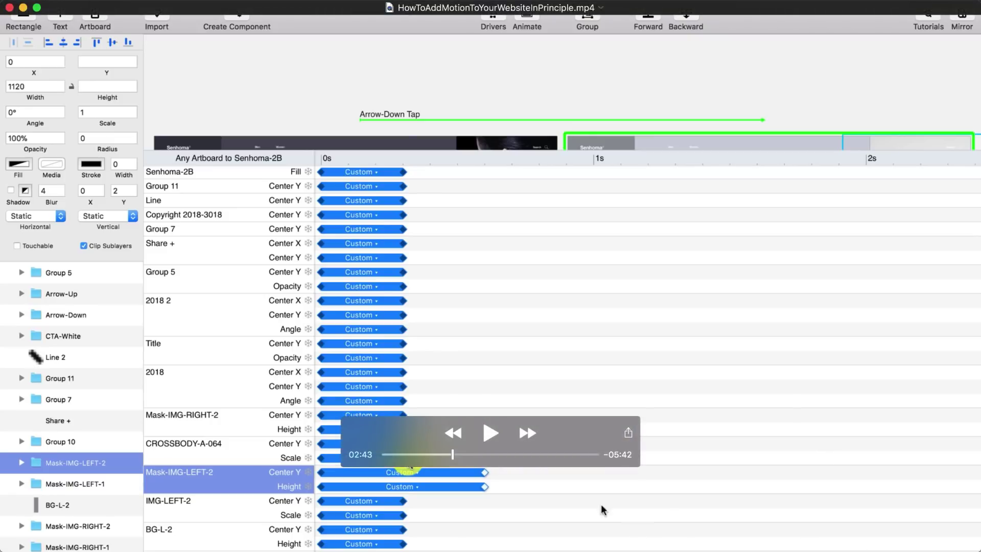
# Stretch Mask-IMG-RIGHT-2's bars to about 0.6 s and IMG-LEFT-2's Center Y and Scale to 1 s.
pyautogui.moveTo(452, 458); pyautogui.dragTo(442, 456)
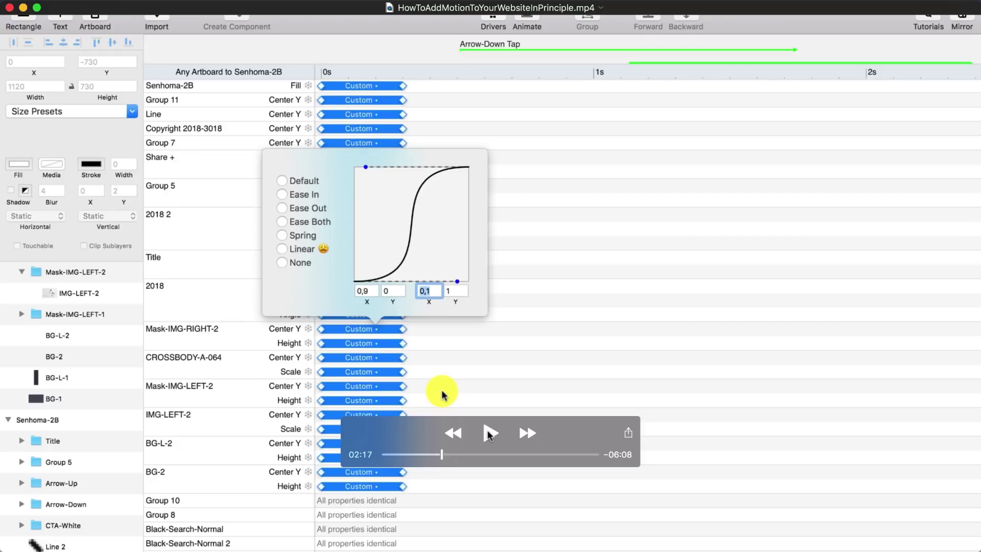
pyautogui.click(489, 433)
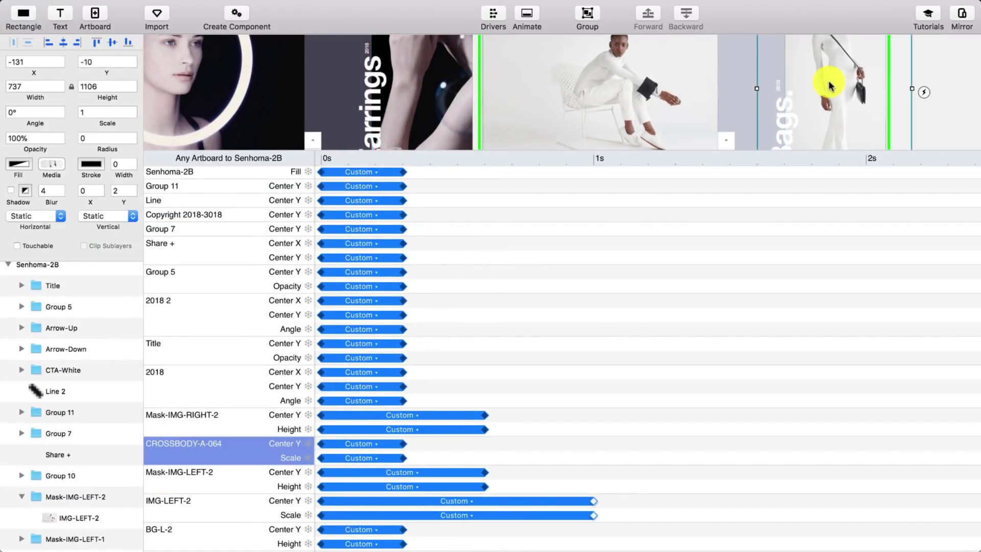
# Delete the CROSSBODY-A-064 image's animation keyframes.
pyautogui.click(415, 454)
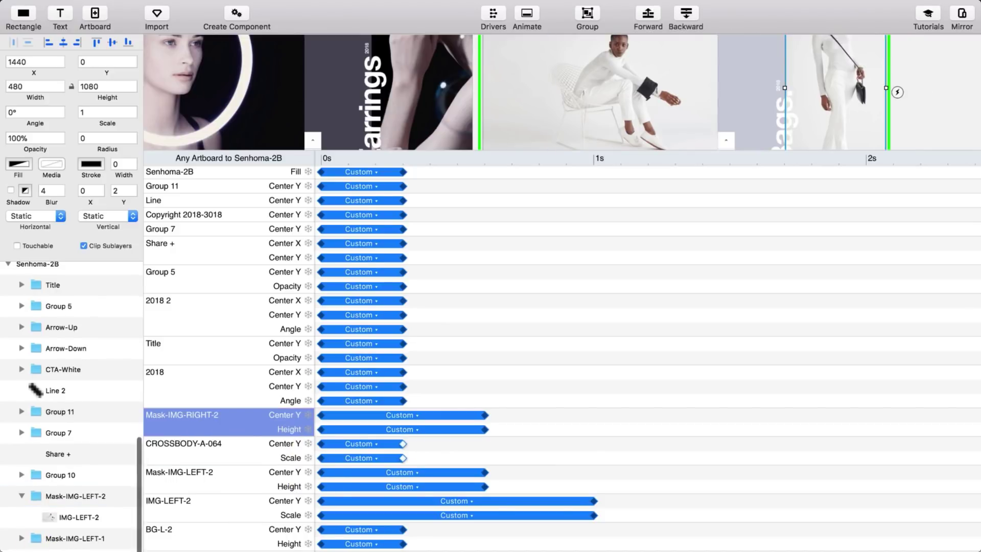
pyautogui.press('Delete')
pyautogui.click(508, 483)
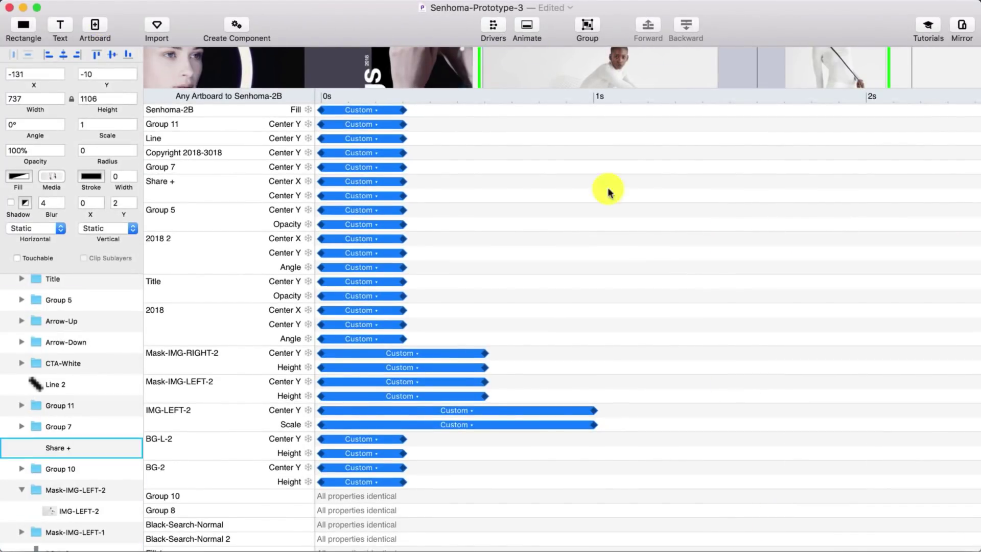
pyautogui.scroll(-5, 9, 507)
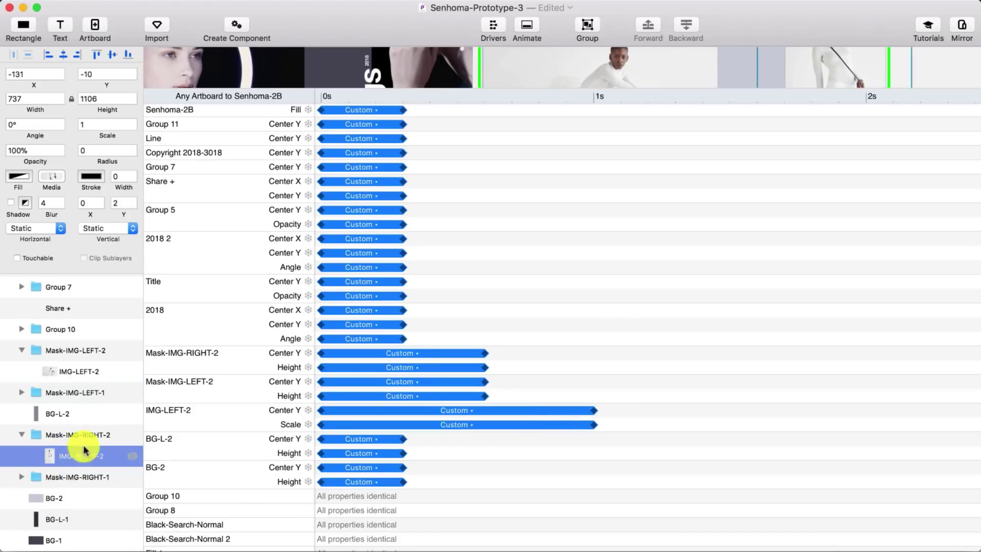
# Rename the right model image layer to IMG-RIGHT-2.
pyautogui.moveTo(636, 88); pyautogui.dragTo(635, 213)
pyautogui.click(256, 170)
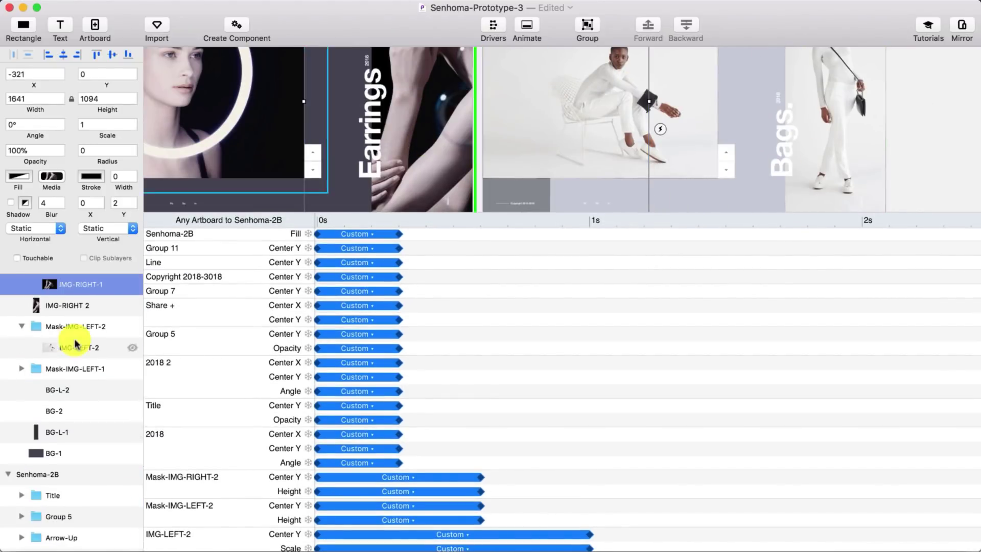
pyautogui.doubleClick(65, 294)
pyautogui.press('Return')
pyautogui.scroll(-5, 427, 491)
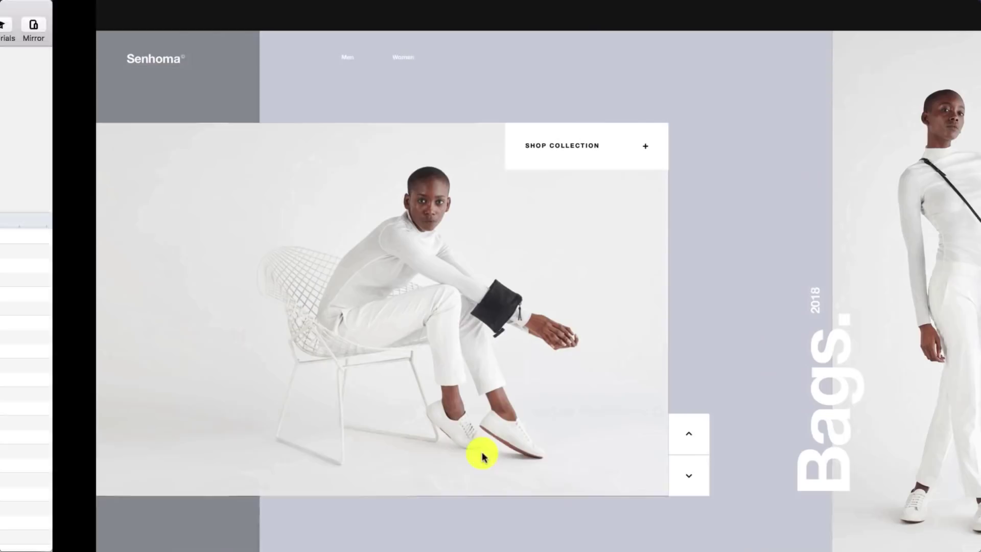
# Preview the slide change from Earrings to Bags, then select the BG-1 background.
pyautogui.click(602, 477)
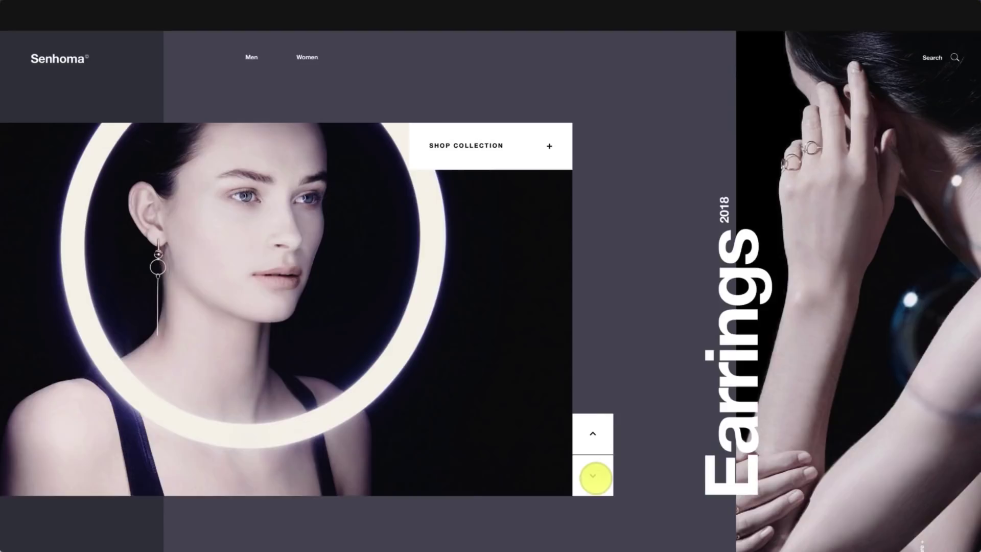
pyautogui.click(593, 477)
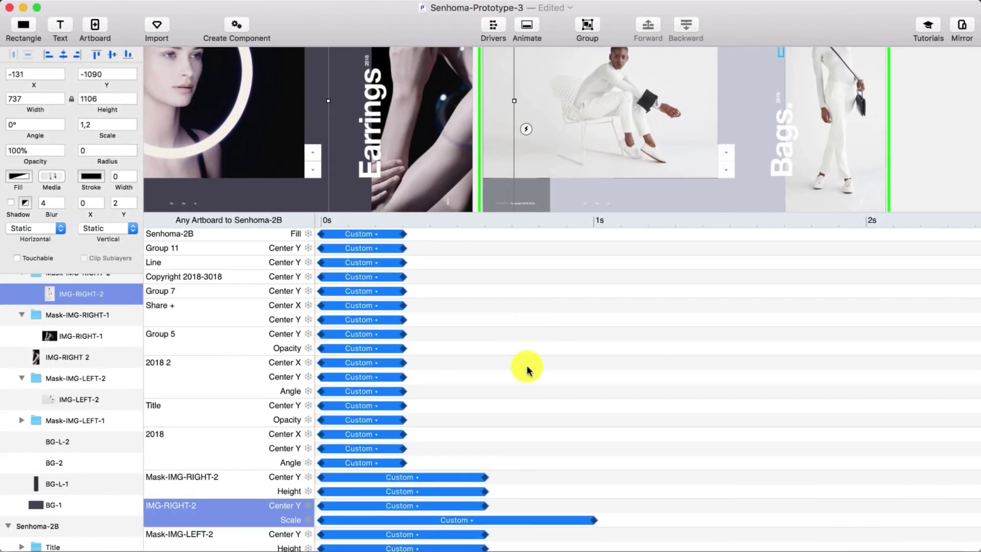
pyautogui.click(212, 446)
pyautogui.click(328, 186)
# Lengthen the BG-2 background's move and height animation.
pyautogui.scroll(-8, 230, 410)
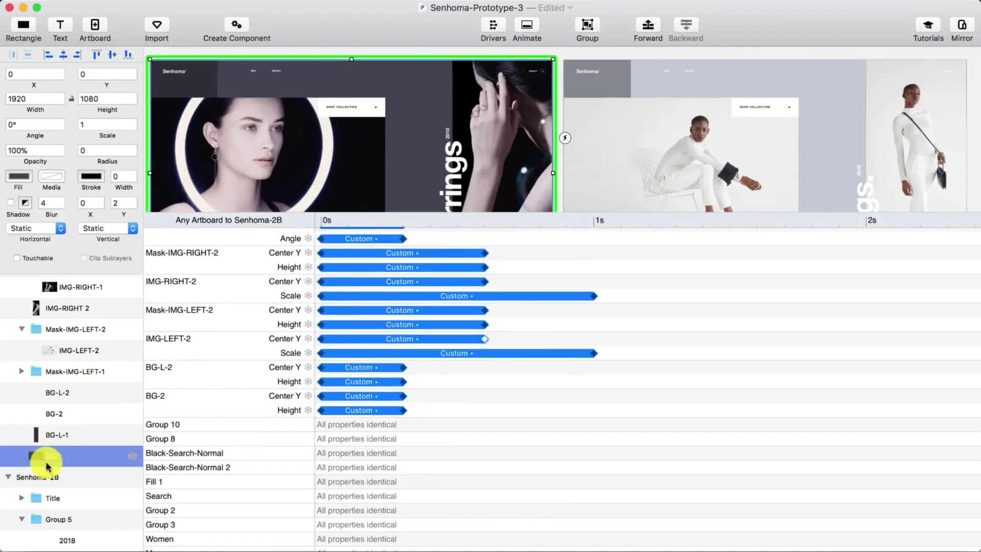
pyautogui.click(755, 64)
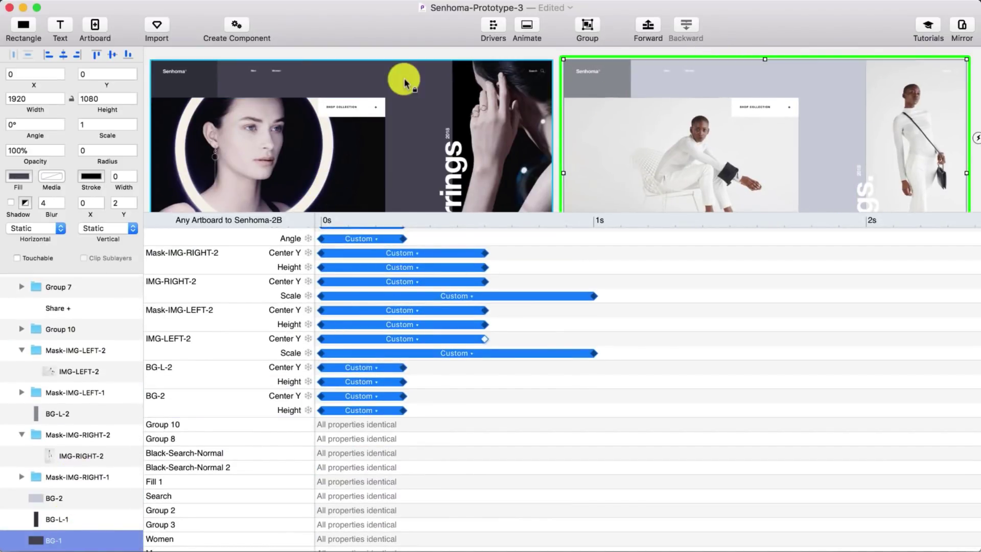
pyautogui.click(63, 498)
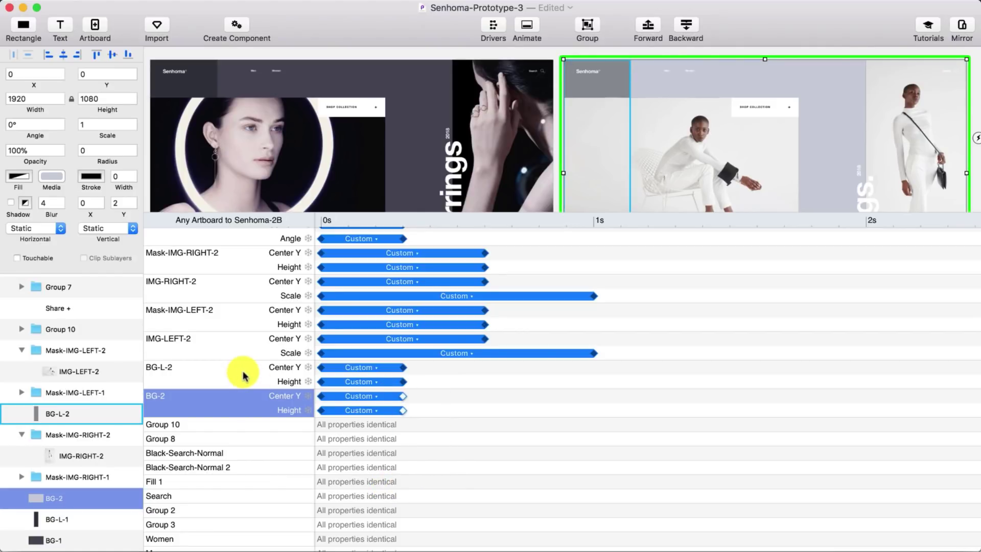
pyautogui.click(268, 372)
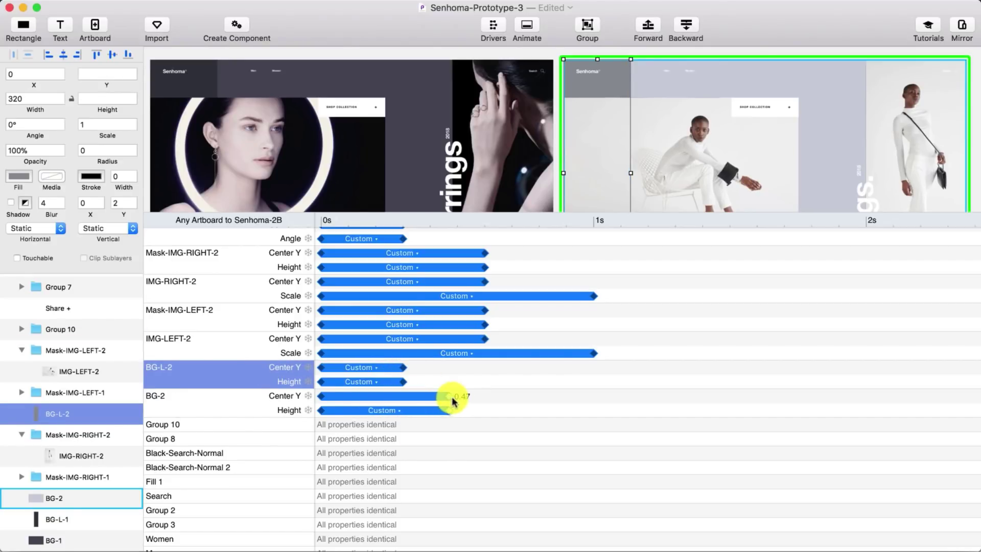
pyautogui.moveTo(443, 402); pyautogui.dragTo(442, 398)
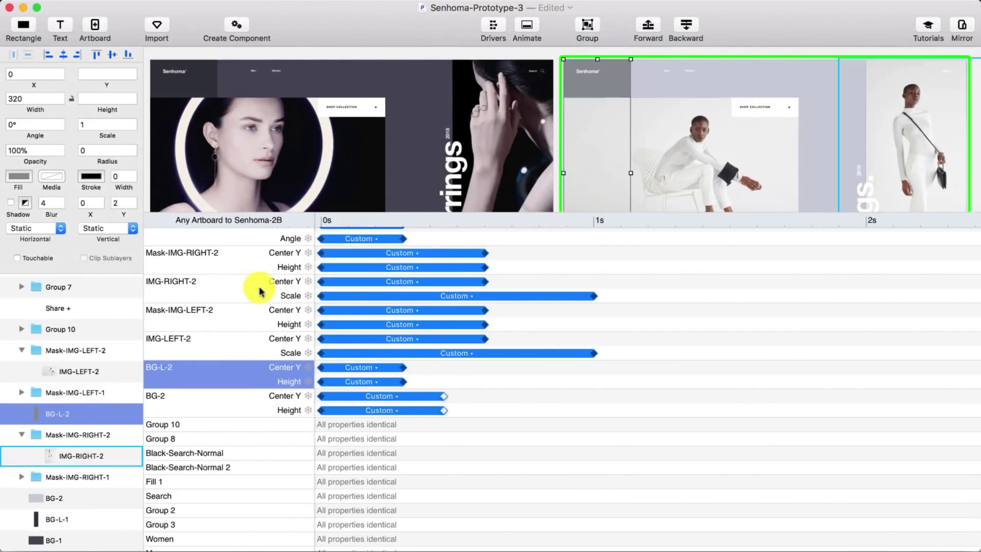
# Extend the right mask's animation to about 0.75 s, outlasting the left mask.
pyautogui.click(230, 312)
pyautogui.moveTo(338, 274); pyautogui.dragTo(480, 309)
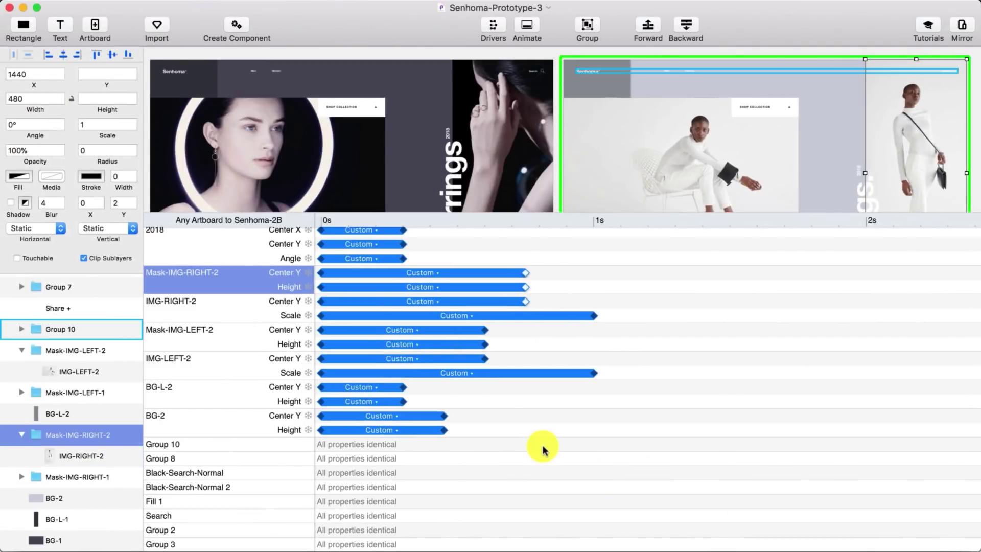
pyautogui.scroll(5, 542, 448)
pyautogui.scroll(-3, 526, 457)
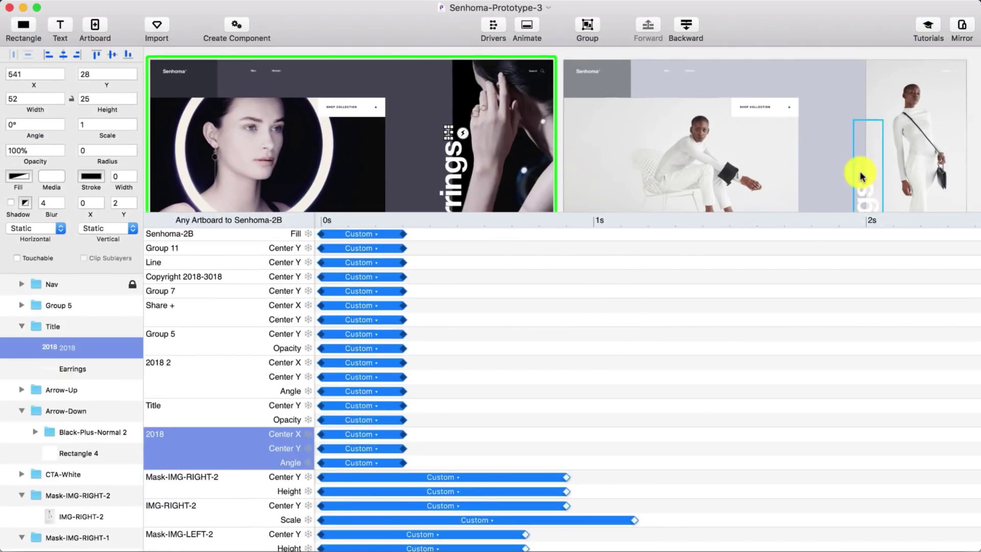
pyautogui.click(65, 353)
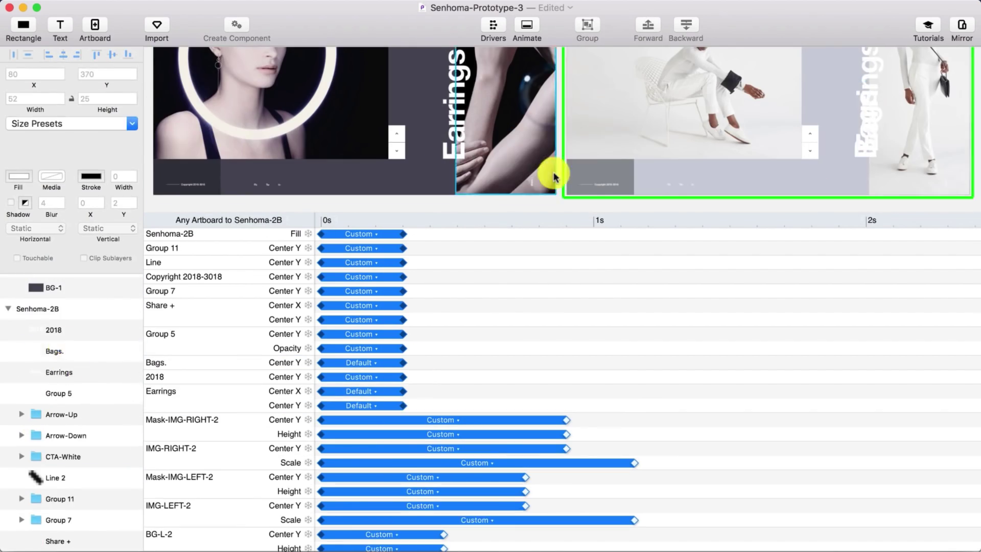
# Give the Bags. text a custom easing curve and select the text bars for retiming.
pyautogui.click(353, 348)
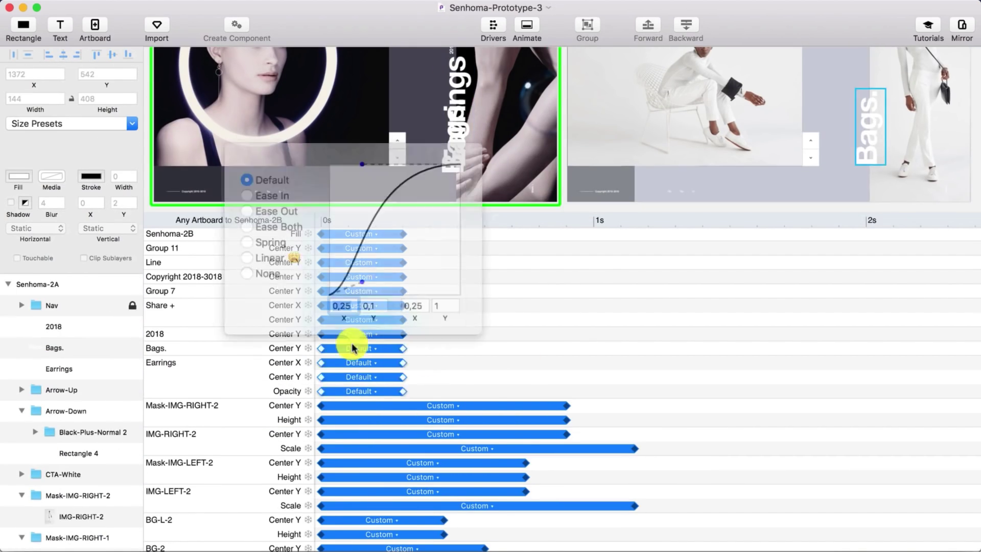
pyautogui.click(224, 180)
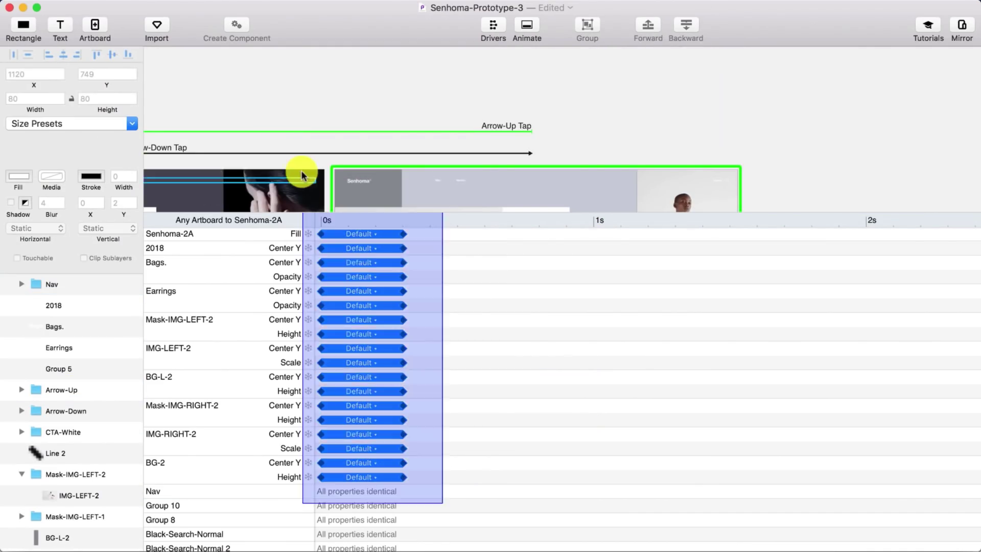
pyautogui.moveTo(302, 175); pyautogui.dragTo(306, 212)
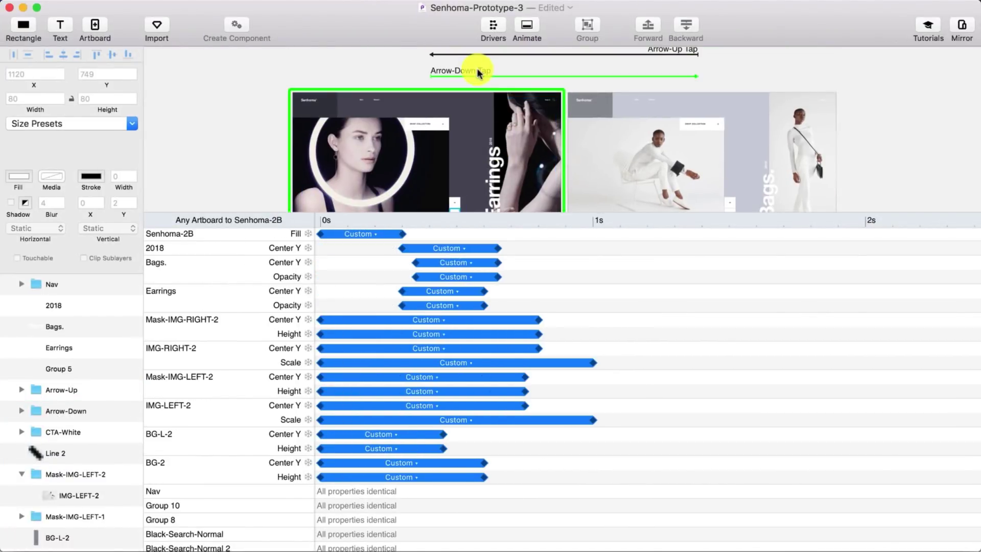
pyautogui.click(250, 420)
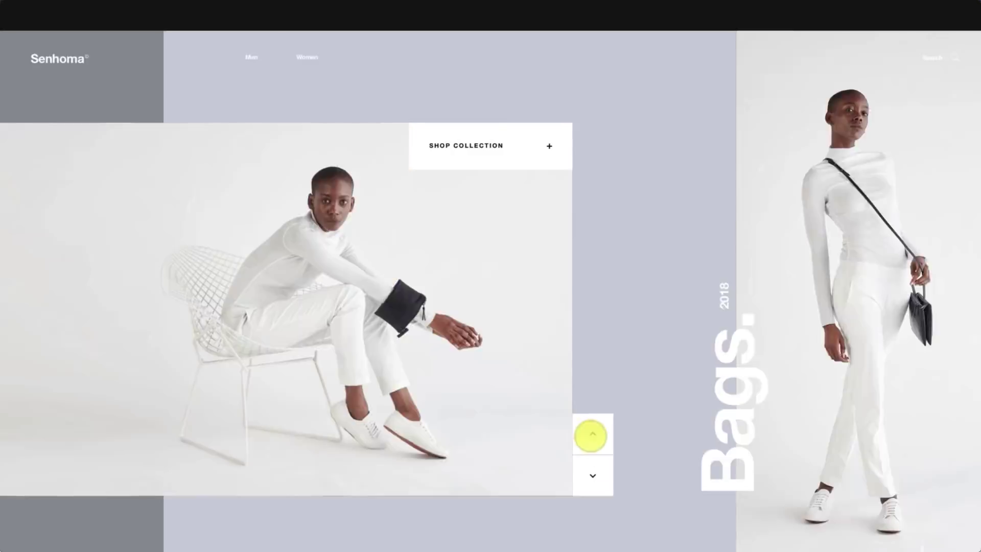
# Replay the Earrings-to-Bags transition in the preview.
pyautogui.click(590, 432)
pyautogui.click(593, 474)
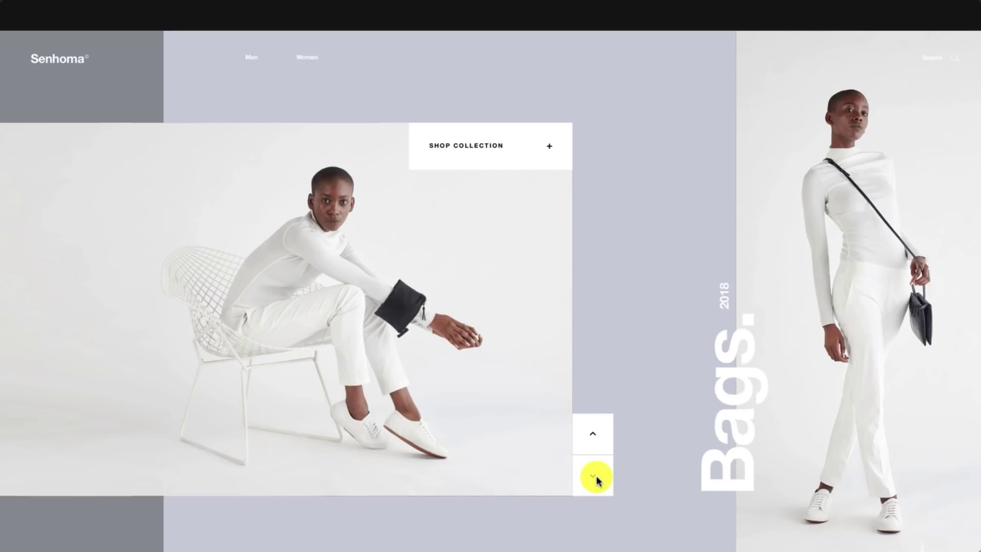
pyautogui.click(593, 477)
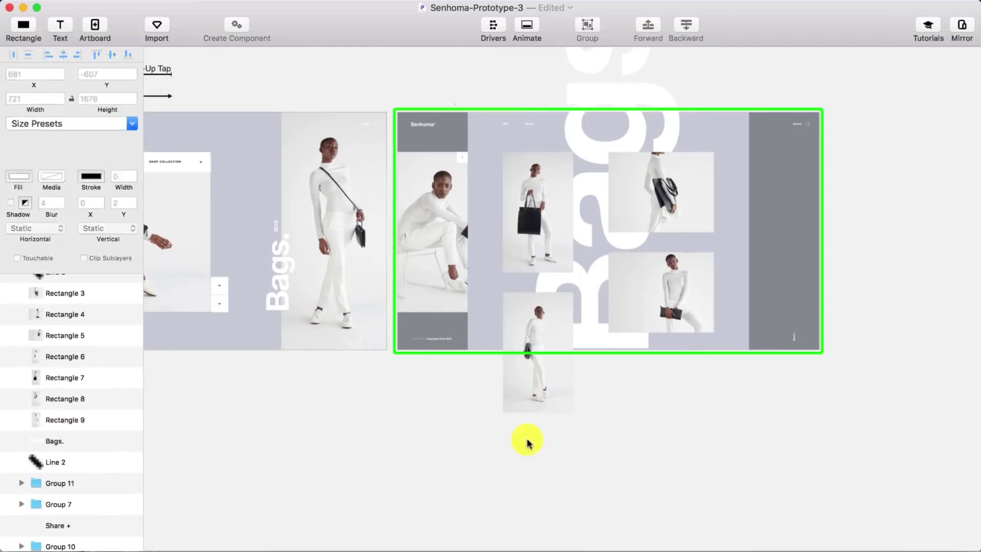
# Select the Senhoma-2B 2 gallery artboard and drag a photo down into the grid.
pyautogui.click(526, 442)
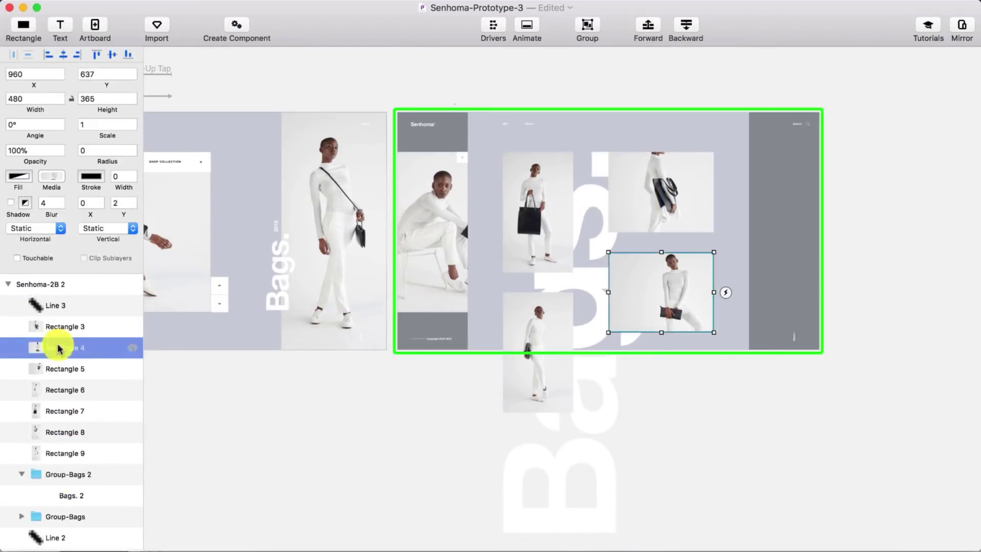
pyautogui.moveTo(582, 360); pyautogui.dragTo(534, 482)
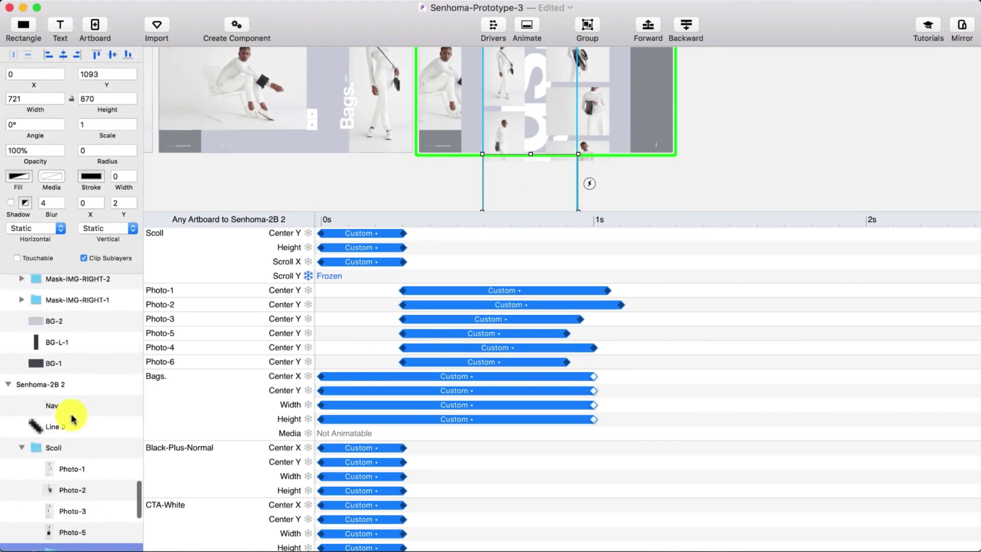
# Nudge the Bags photo group down one pixel and inspect the Photo-1, Photo-4 and Photo-5 drivers.
pyautogui.scroll(-5, 72, 418)
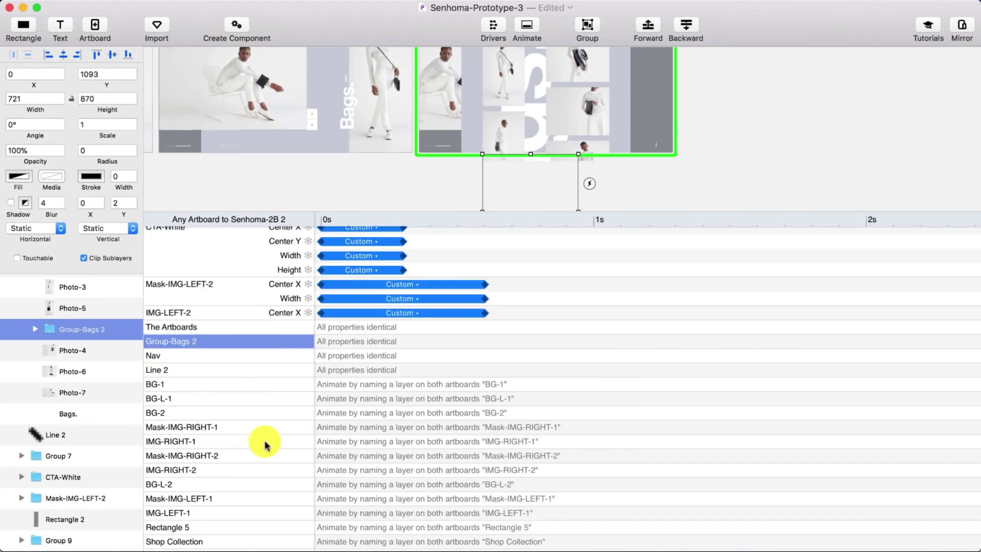
pyautogui.press('Down')
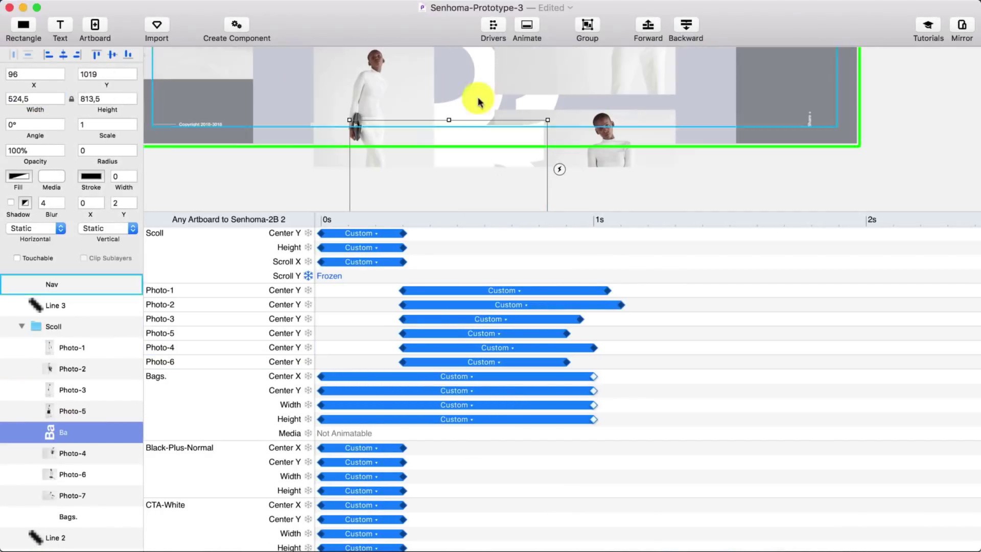
pyautogui.click(20, 415)
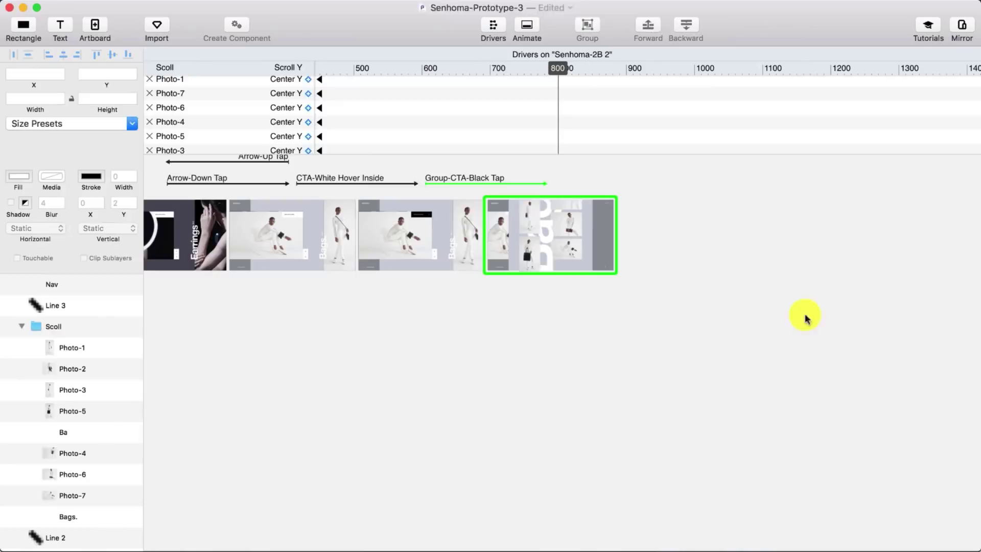
pyautogui.click(145, 345)
pyautogui.click(76, 451)
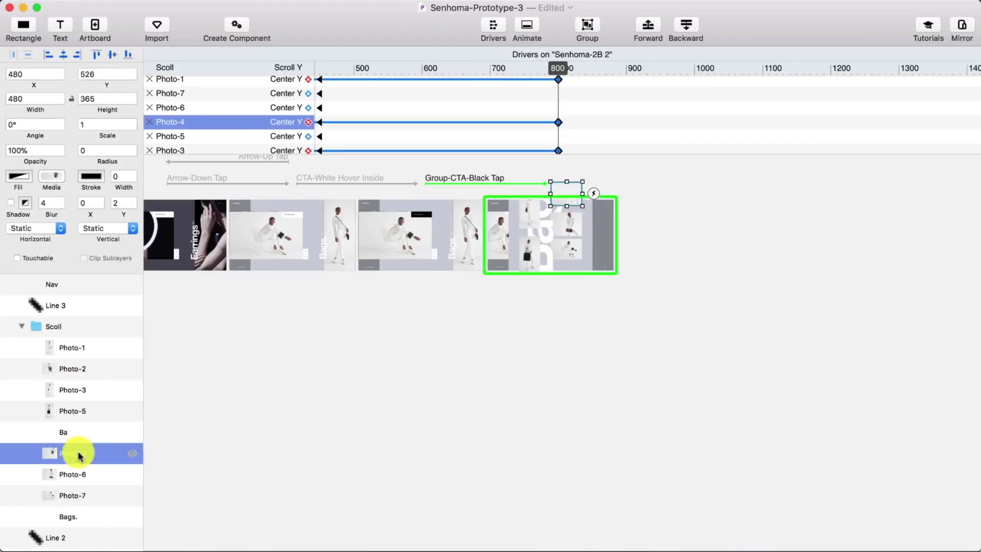
pyautogui.click(77, 412)
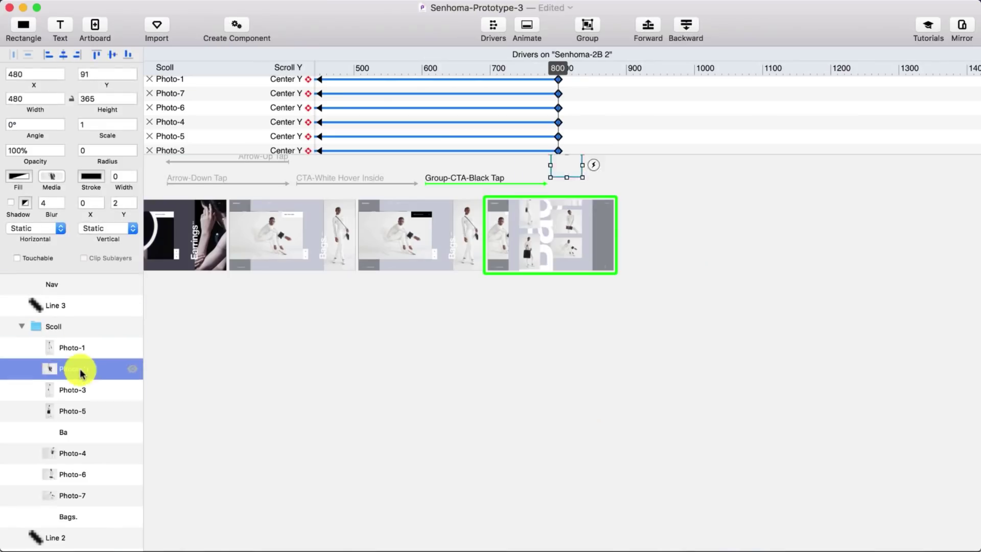
# Select photo pairs 1–2, 3–5, 3–4, 5–6 and then Photo-7 to compare their scroll drivers.
pyautogui.click(88, 401)
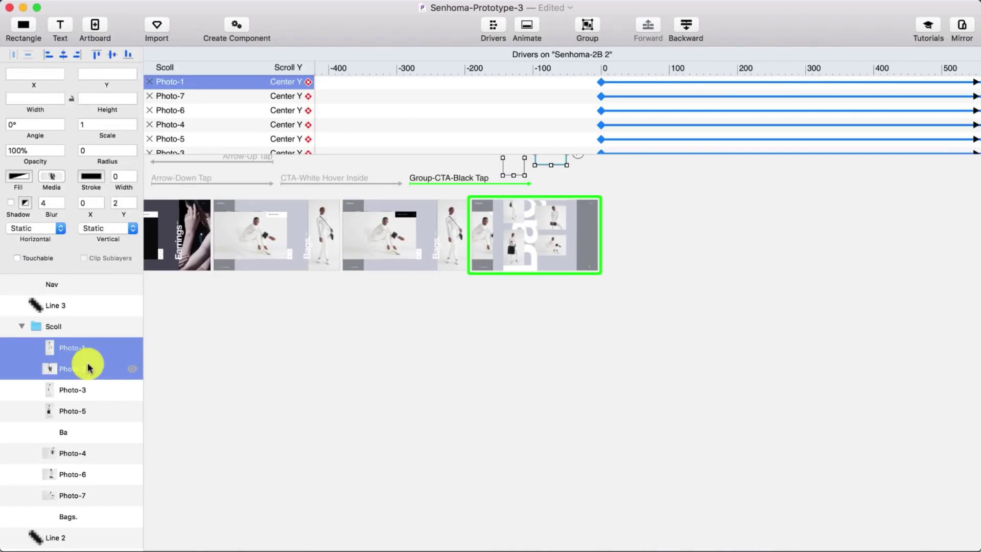
pyautogui.click(87, 415)
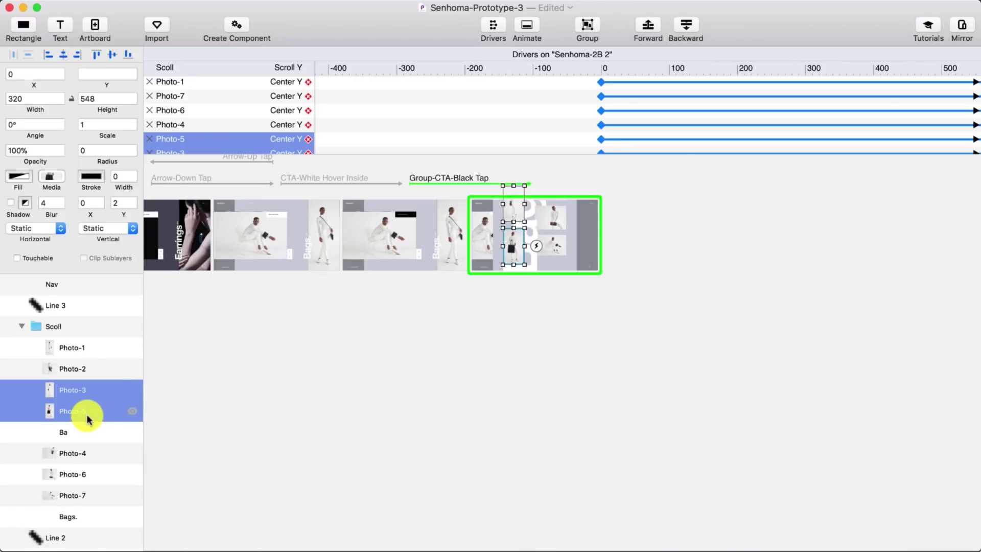
pyautogui.click(92, 454)
pyautogui.keyDown('super'); pyautogui.click(94, 391); pyautogui.keyUp('super')
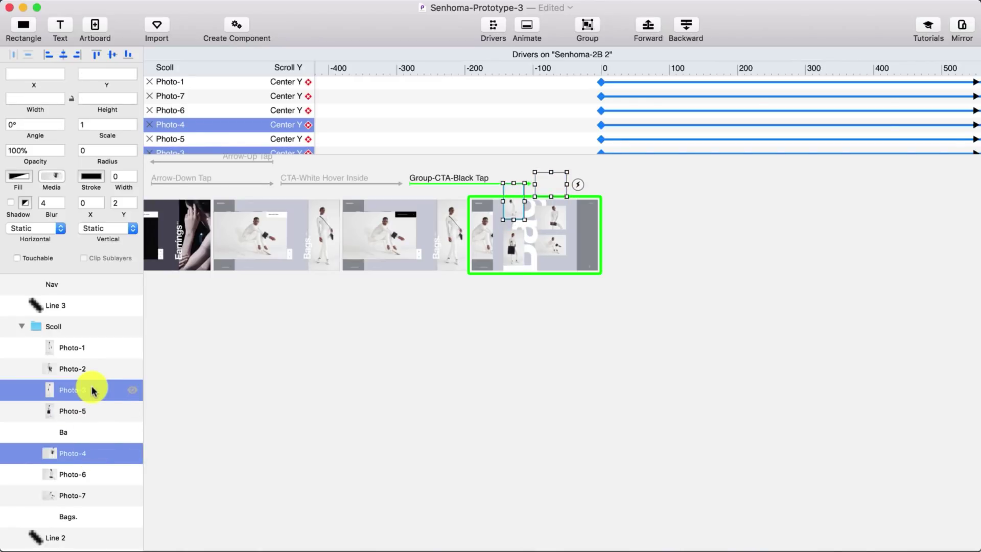
pyautogui.click(82, 415)
pyautogui.keyDown('super'); pyautogui.click(81, 475); pyautogui.keyUp('super')
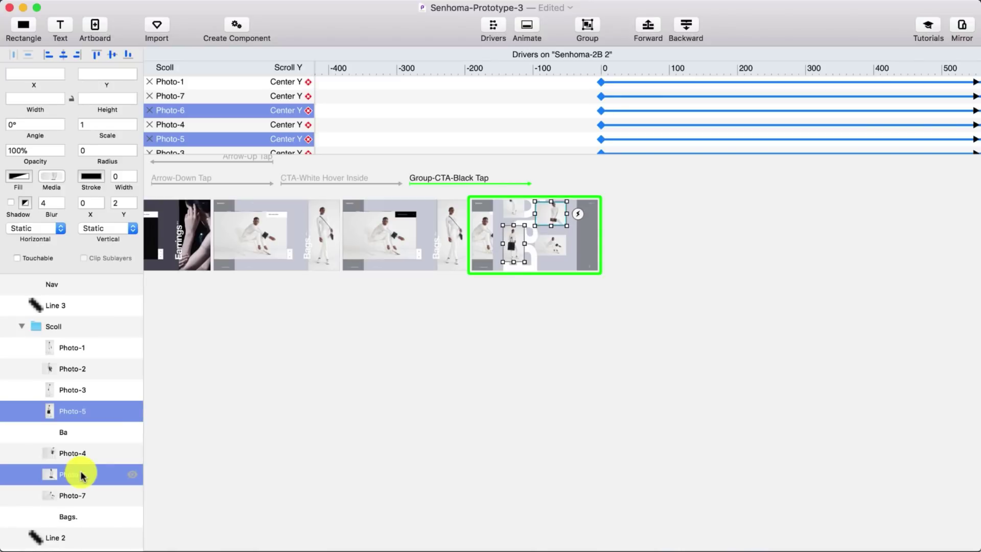
pyautogui.click(78, 495)
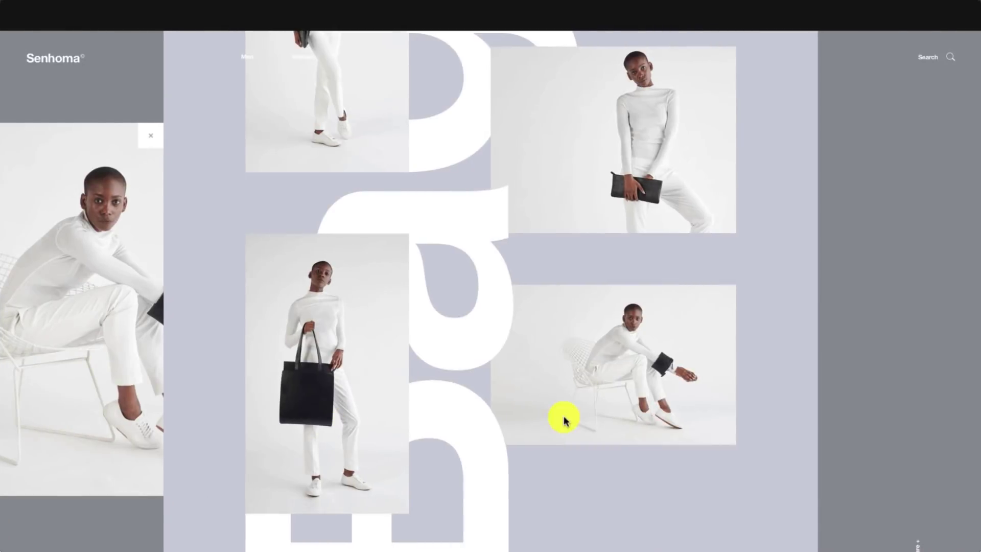
# Scroll through the gallery, then select Photo-1 and Photo-2 together.
pyautogui.scroll(-3, 562, 415)
pyautogui.scroll(3, 563, 416)
pyautogui.scroll(-2, 564, 420)
pyautogui.scroll(3, 563, 420)
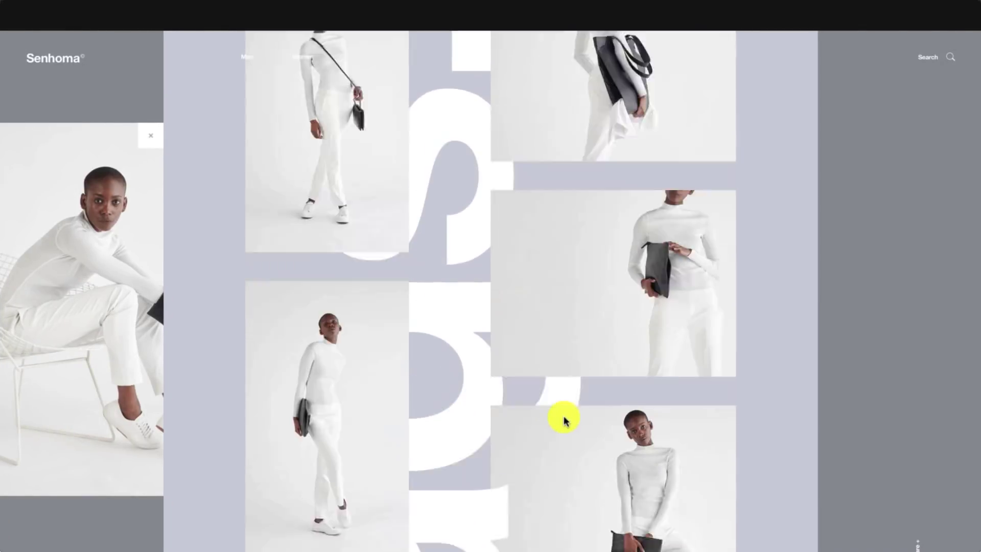
pyautogui.scroll(-3, 564, 420)
pyautogui.scroll(4, 563, 420)
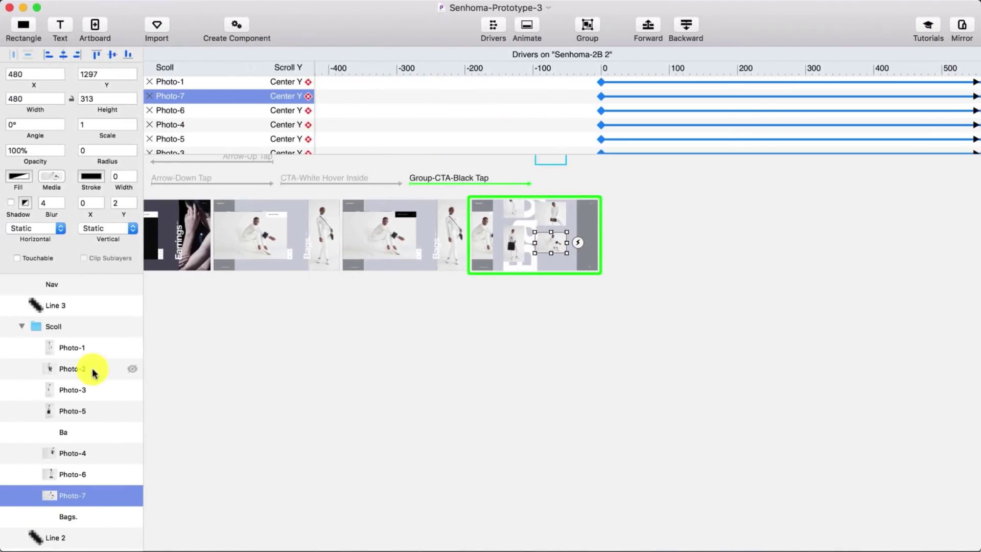
pyautogui.click(84, 348)
pyautogui.keyDown('shift'); pyautogui.click(85, 372); pyautogui.keyUp('shift')
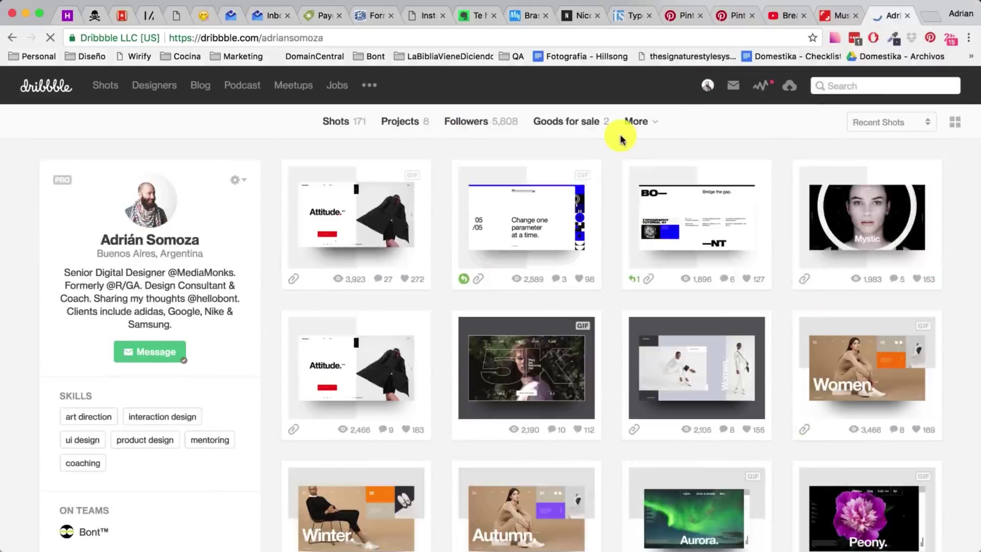
# Switch to the desktop with the recorded animation and save it as Senhoma-Prototype-3.gif.
pyautogui.hotkey('ctrl', 'Up')
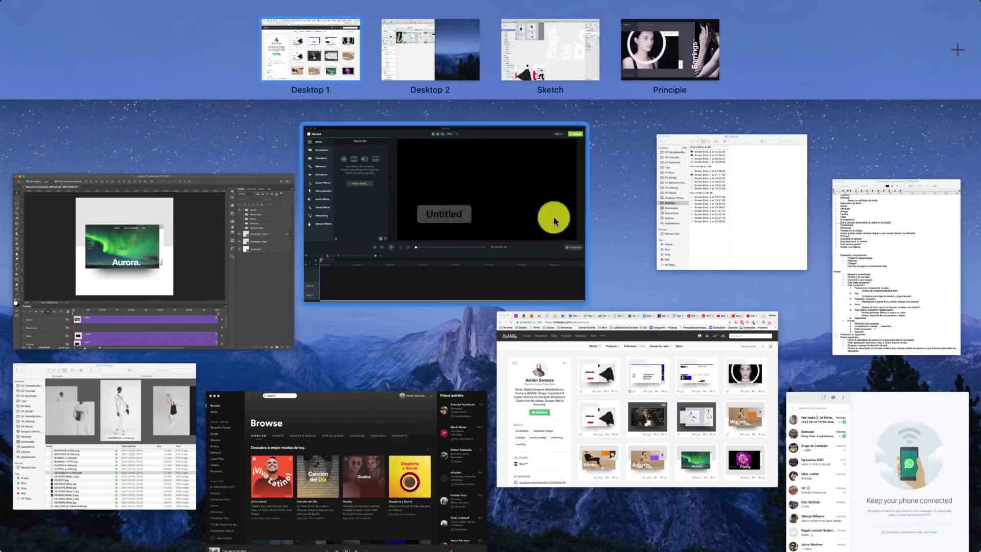
pyautogui.click(499, 33)
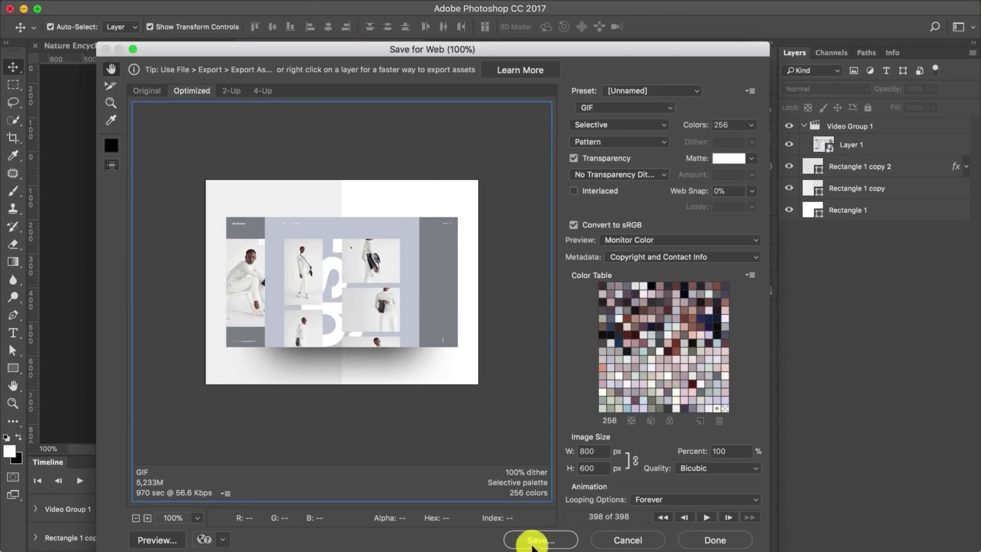
pyautogui.click(534, 540)
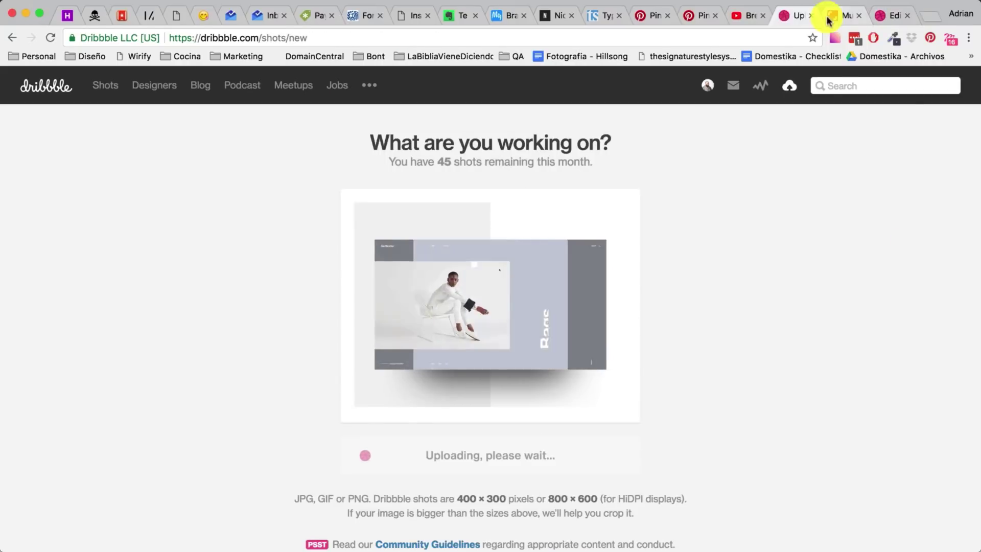
# Complete the shot description, tagging a contact and crediting them for the two-layer big-text idea.
pyautogui.press('ctrl+super+f')
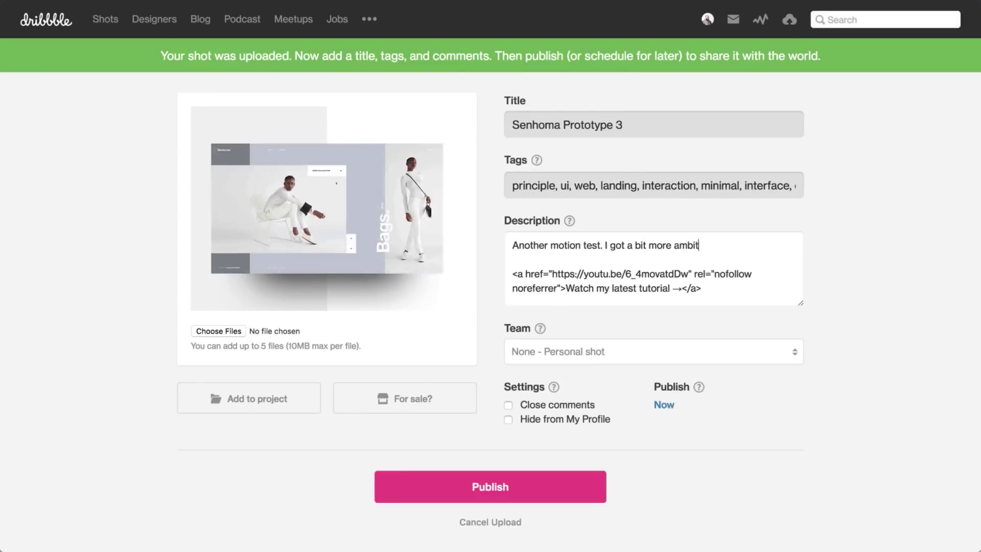
pyautogui.write('ious this time, and tried out a pretty neat idea @ian')
pyautogui.click(591, 251)
pyautogui.write('gave me today about doing two layers for the big text (thanks bruh).')
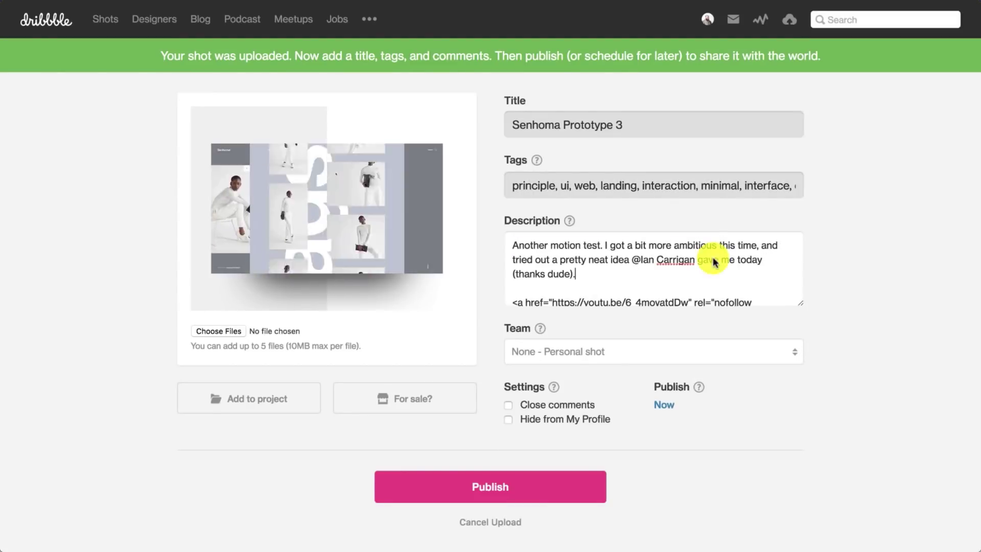
pyautogui.click(821, 339)
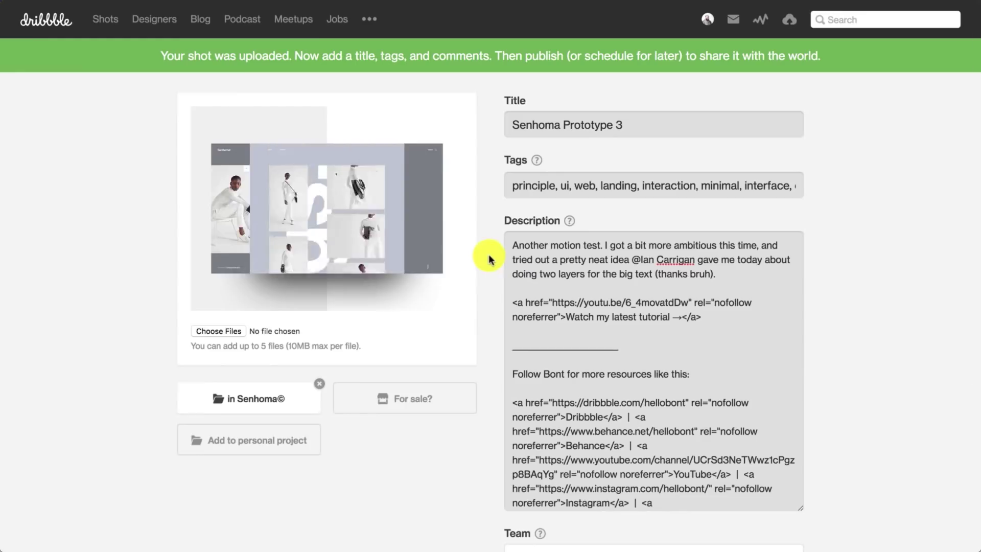